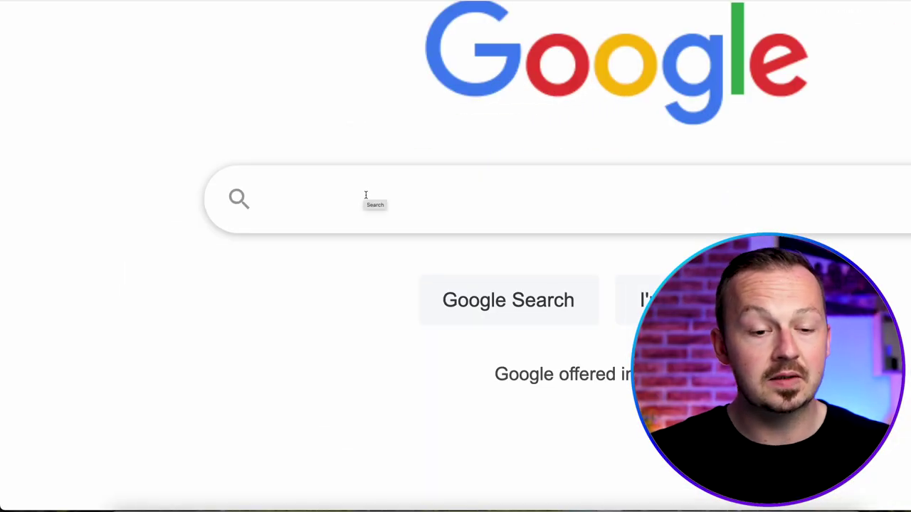
# Search Google for bluewillow and open the BlueWillow free AI art generator website.
pyautogui.write('bluewillow')
pyautogui.press('Return')
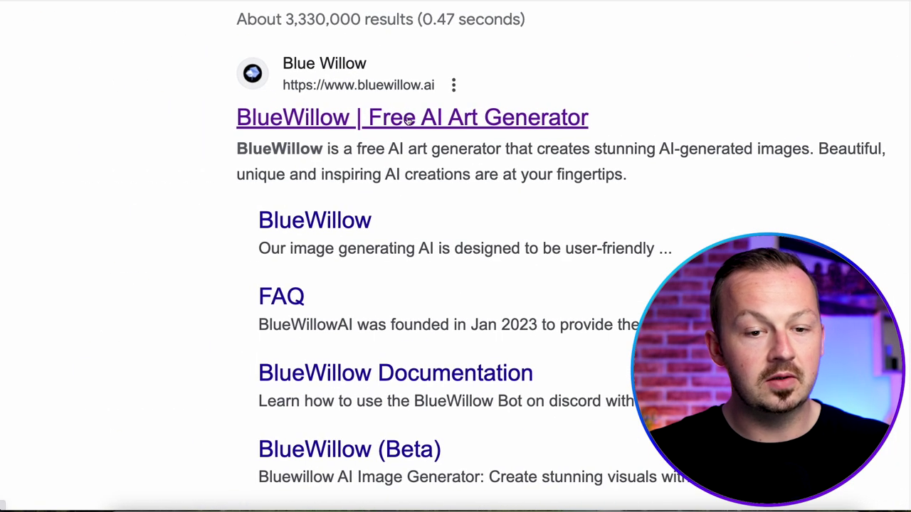
pyautogui.click(403, 123)
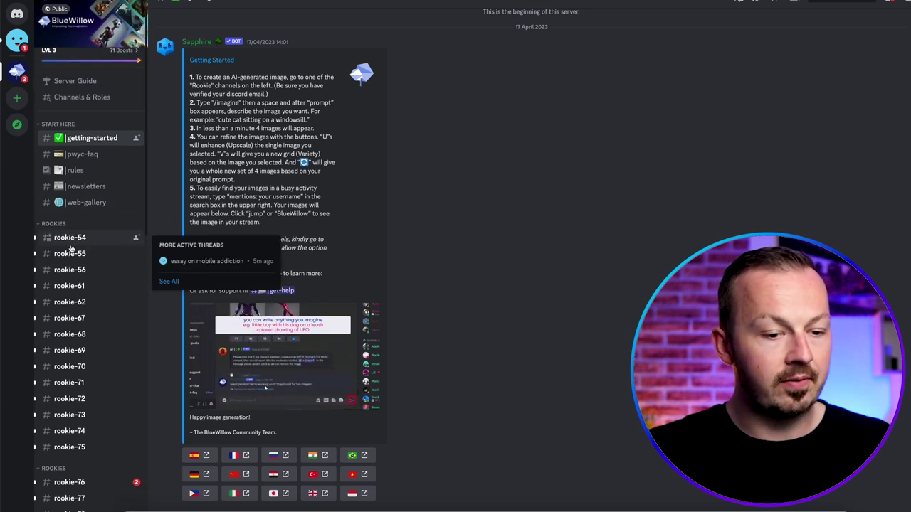
# Open the rookie-69 channel in the BlueWillow Discord server and go down to its newer messages.
pyautogui.scroll(-2, 93, 270)
pyautogui.click(98, 284)
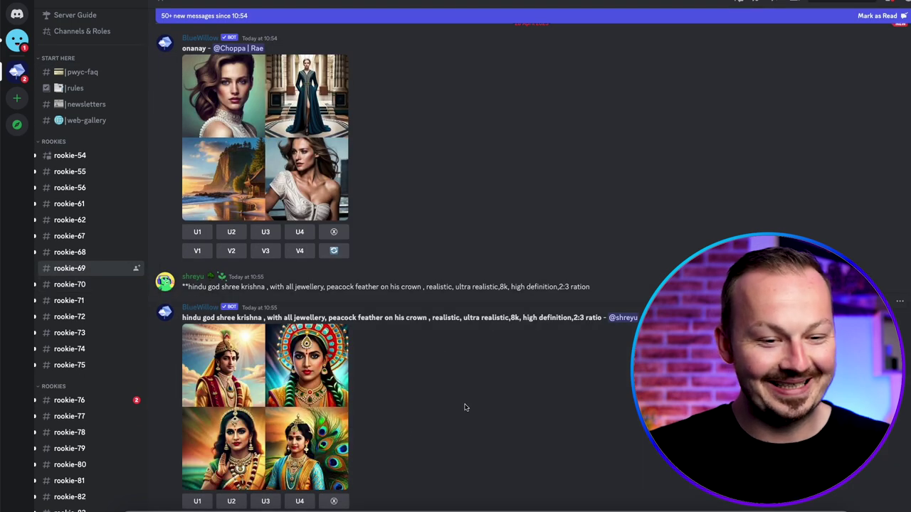
pyautogui.scroll(-3, 470, 399)
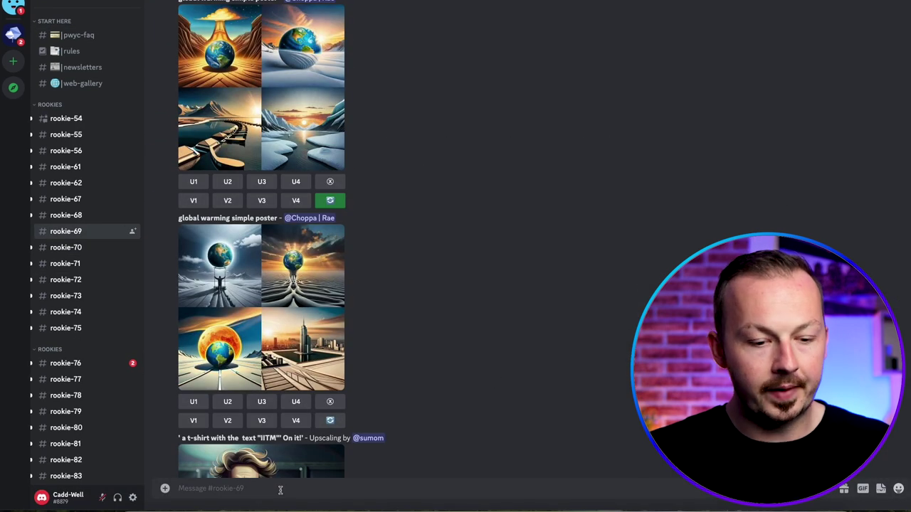
# Generate images with /imagine for "happy man sitting on a pile of money" and view the resulting grid enlarged.
pyautogui.write('/imagine')
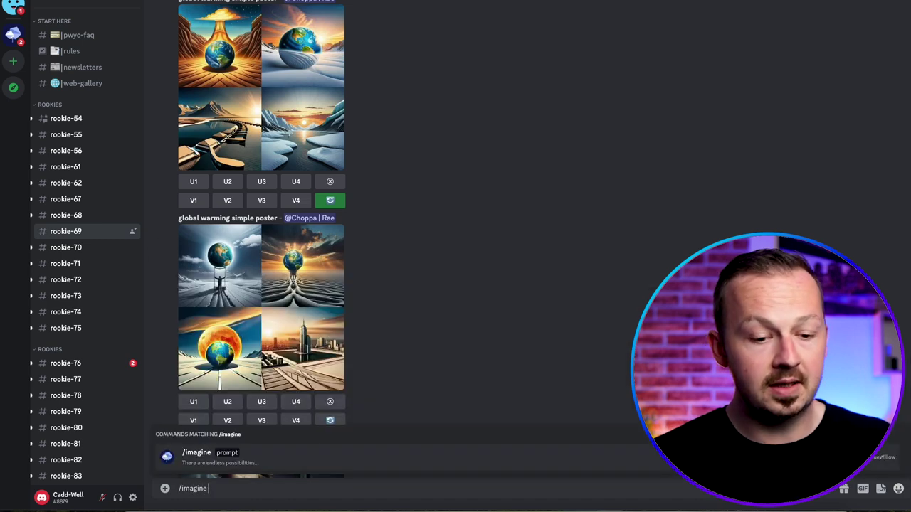
pyautogui.press('Tab')
pyautogui.write('happ')
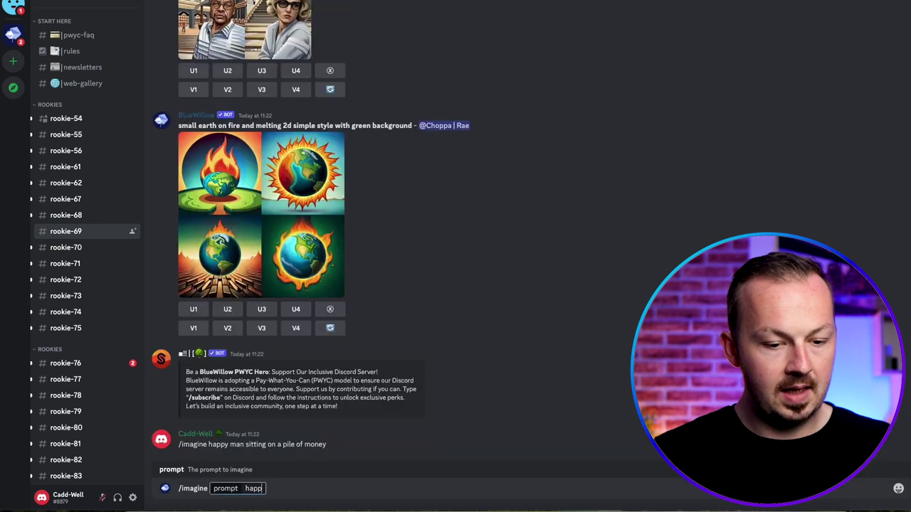
pyautogui.write('y man sitting on a pile of money')
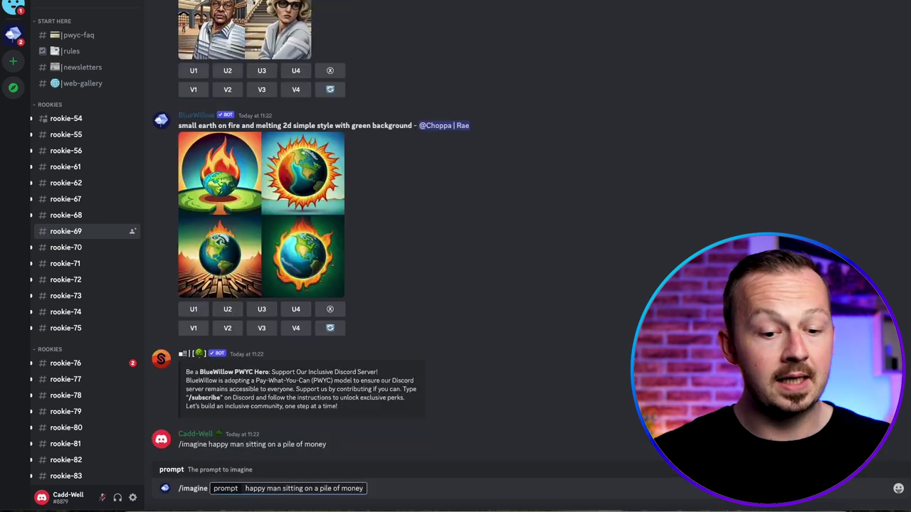
pyautogui.press('Return')
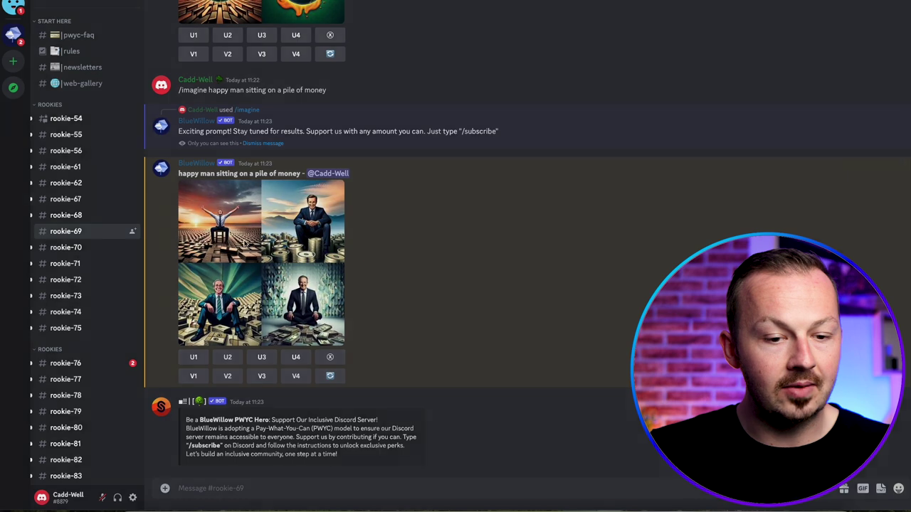
pyautogui.click(328, 214)
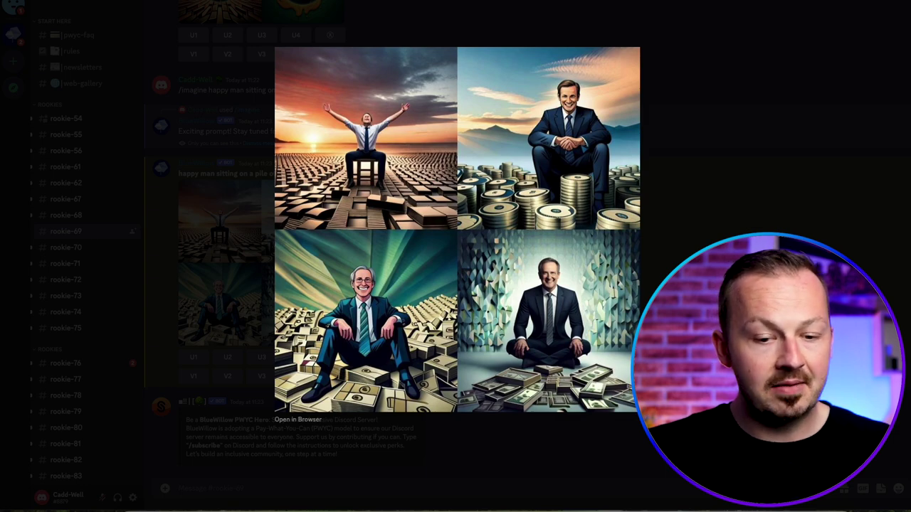
pyautogui.click(234, 319)
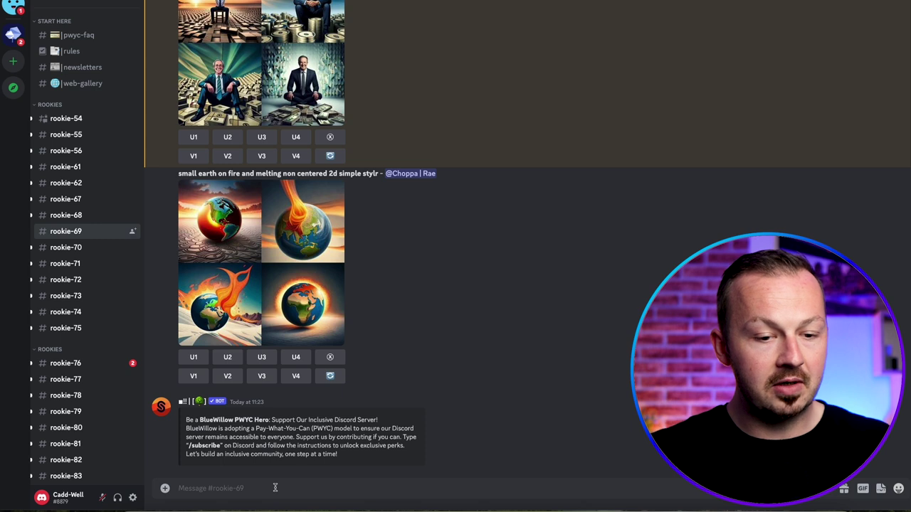
# Generate images with /imagine for "Excinted man sitting on a pile of money, Realistic high resolution, Natural light ," and view the grid enlarged.
pyautogui.click(274, 487)
pyautogui.write('/imagine')
pyautogui.press('Tab')
pyautogui.write('Excinted man sitting on a')
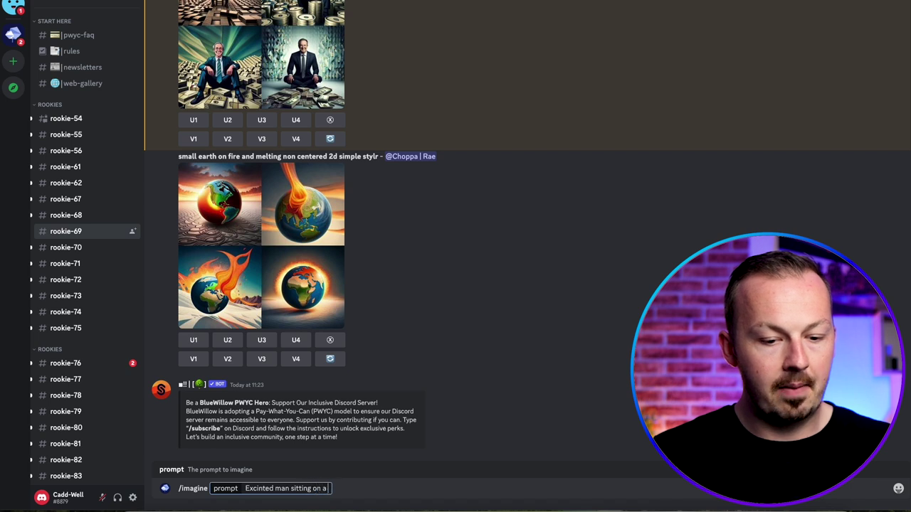
pyautogui.write(' pile of money, Realistic')
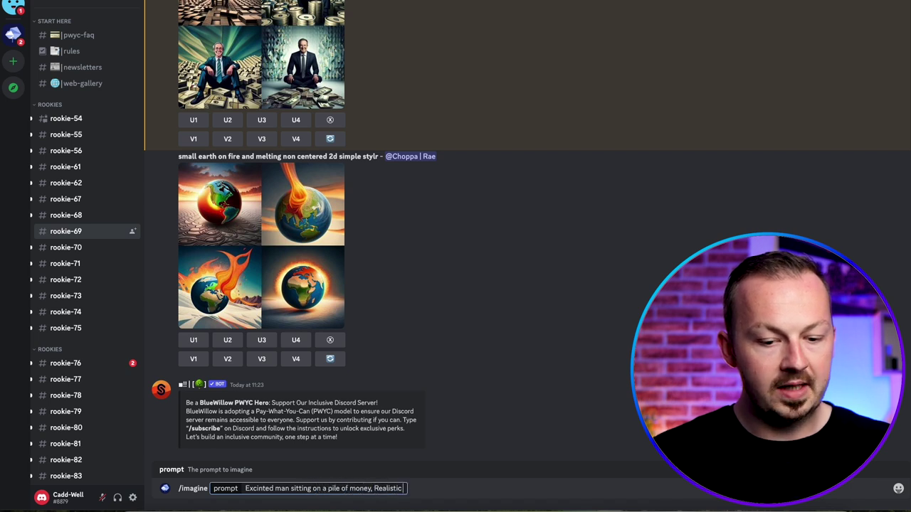
pyautogui.write(' high resolution, Natural light')
pyautogui.press('Return')
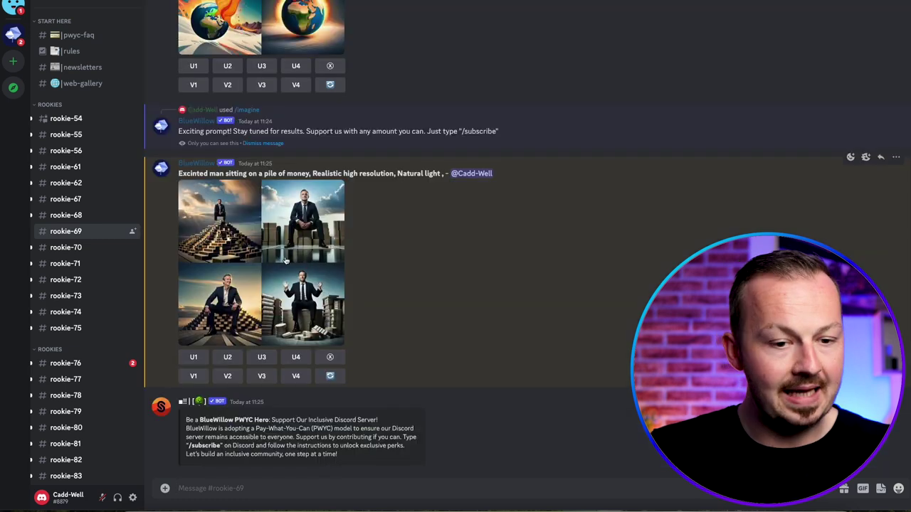
pyautogui.click(274, 254)
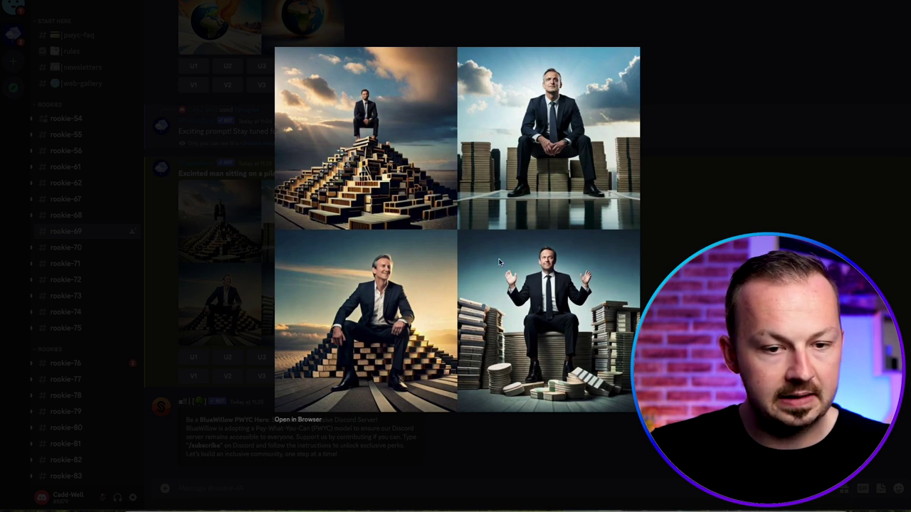
pyautogui.click(701, 195)
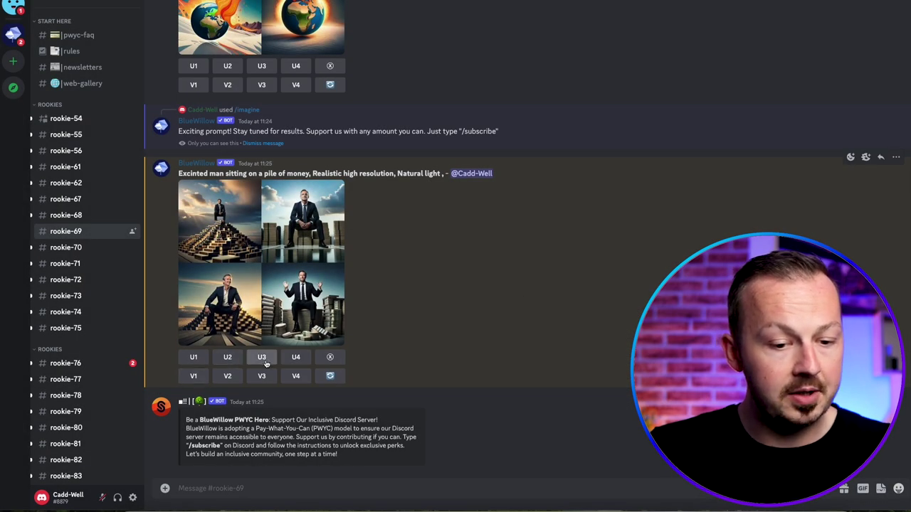
# Upscale the third image of the man on the money pile and copy the enlarged picture.
pyautogui.click(262, 357)
pyautogui.click(491, 316)
pyautogui.rightClick(482, 207)
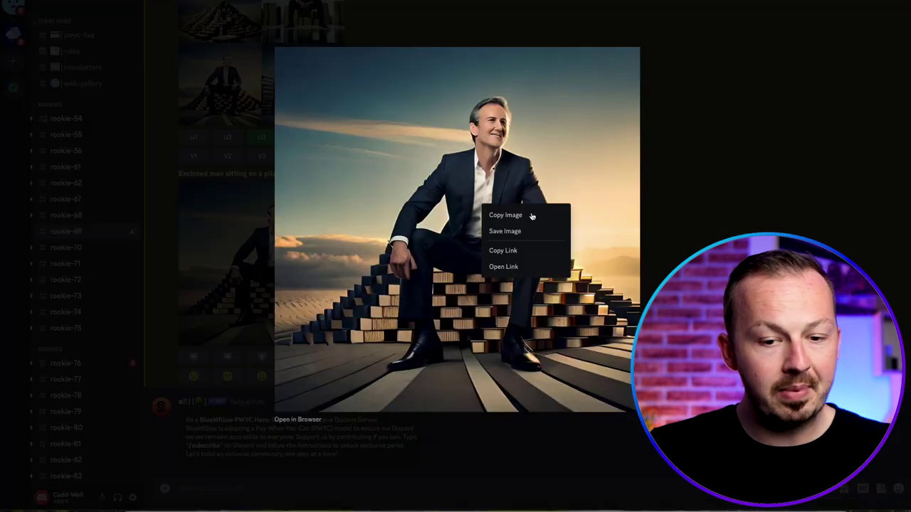
pyautogui.click(533, 220)
pyautogui.press('Escape')
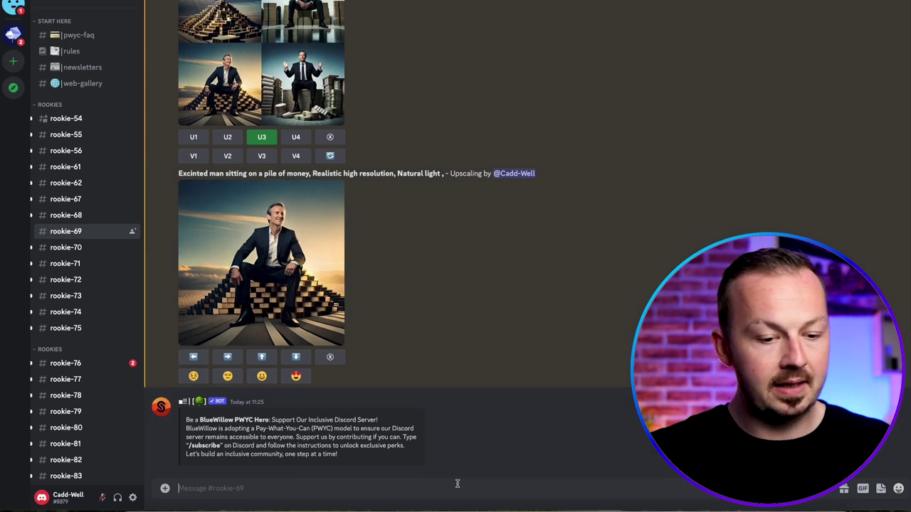
# Generate images with /imagine for "crowd dancing in the rain of money, natural light, high resolution, comic art" and view the grid enlarged.
pyautogui.write('/imagine crowd dancin')
pyautogui.write('g in the rain')
pyautogui.write(' of money, n')
pyautogui.hotkey('ctrl', 'v')
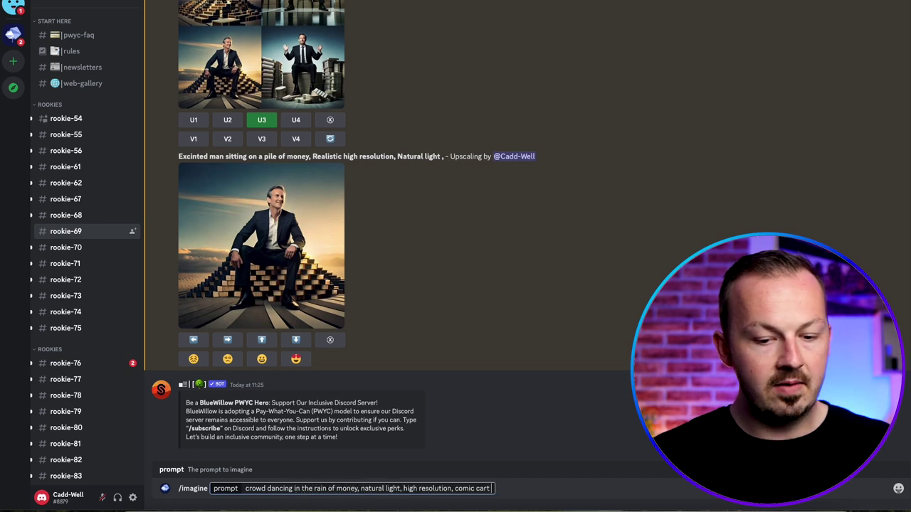
pyautogui.press('BackSpace')
pyautogui.press('BackSpace')
pyautogui.press('BackSpace')
pyautogui.press('BackSpace')
pyautogui.write('art')
pyautogui.press('Return')
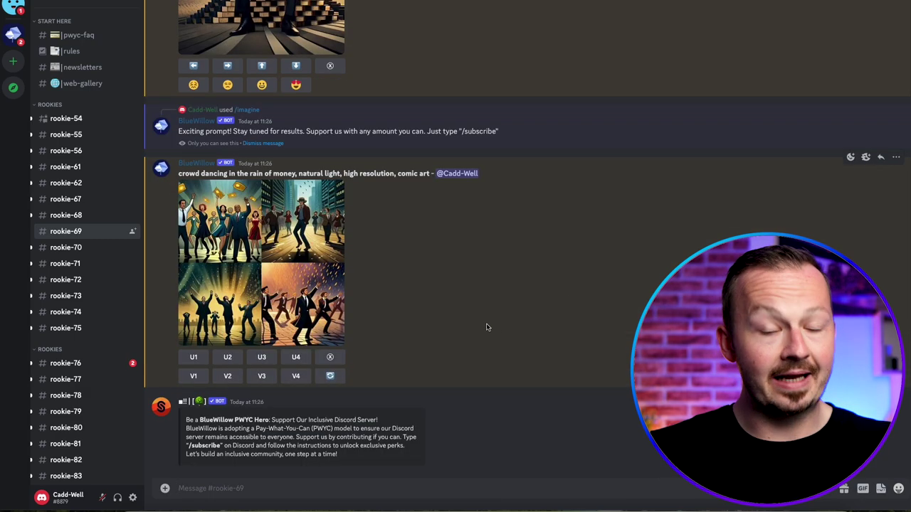
pyautogui.click(269, 261)
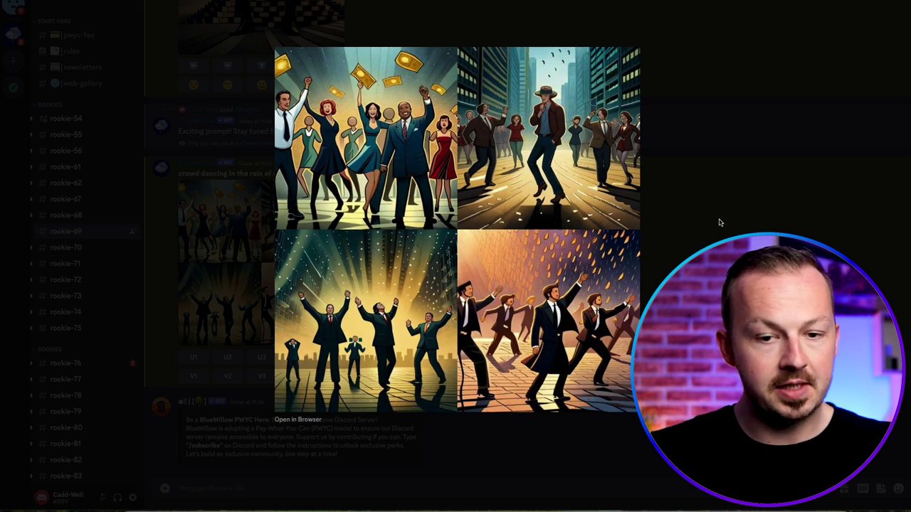
pyautogui.click(706, 234)
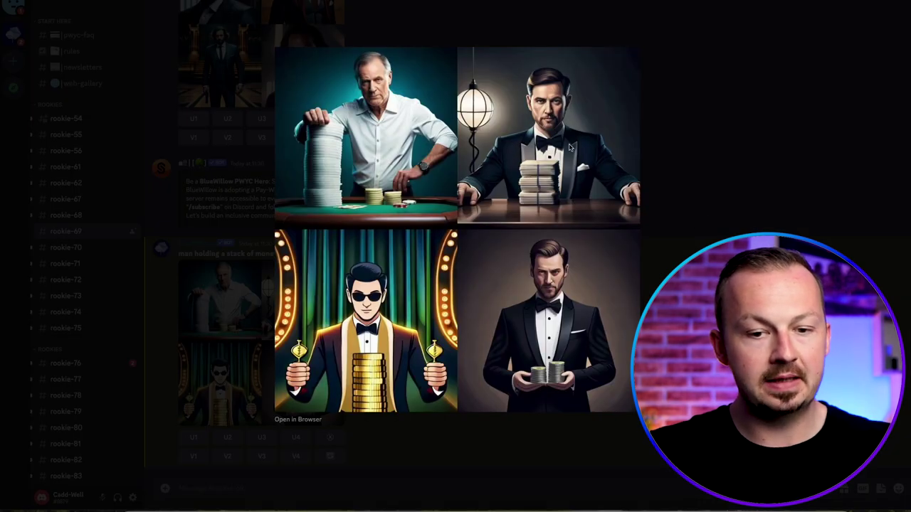
# Upscale the second image of the man holding a stack of money and save the enlarged picture.
pyautogui.click(738, 152)
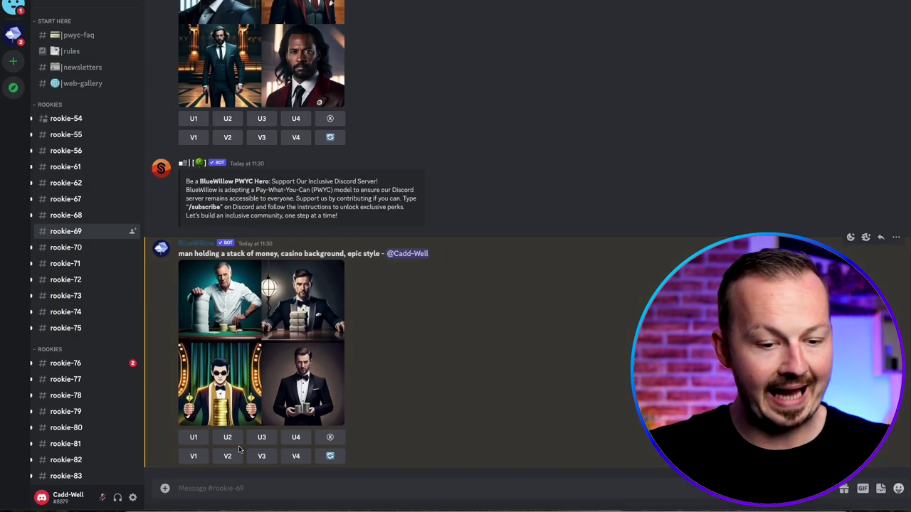
pyautogui.click(227, 439)
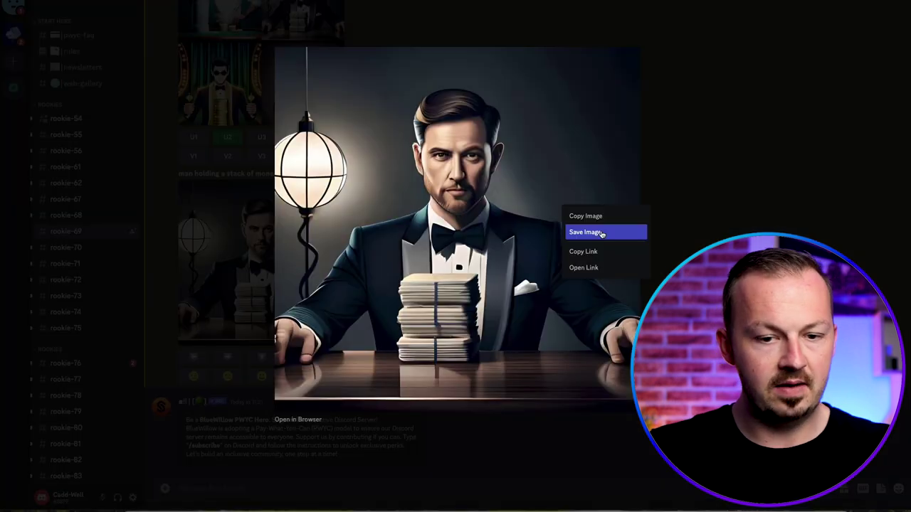
pyautogui.click(590, 234)
pyautogui.click(734, 159)
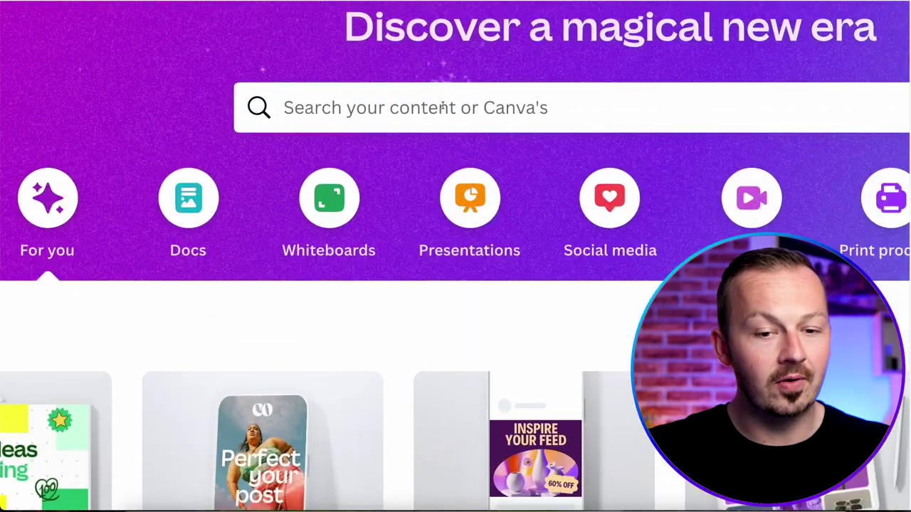
# Search Canva for "reel" and open the Instagram Reel 1080 × 1920 px templates.
pyautogui.click(451, 101)
pyautogui.write('reel')
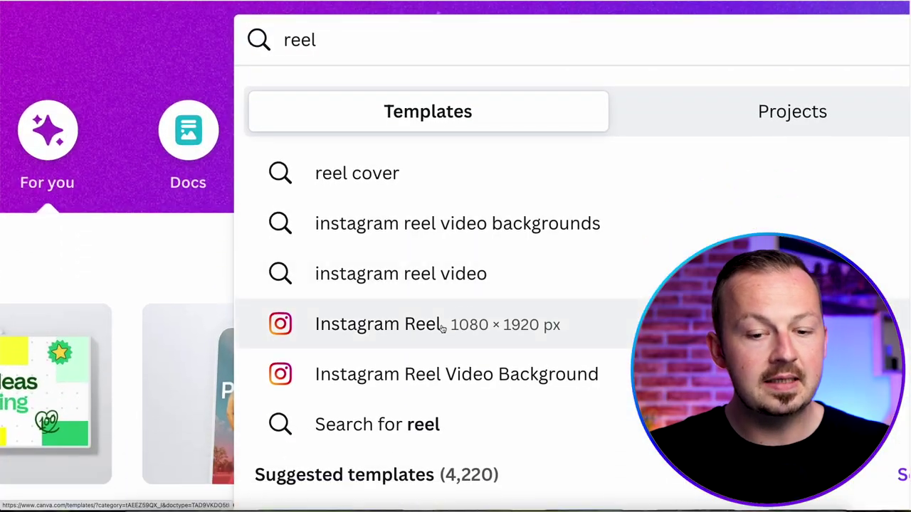
pyautogui.click(526, 332)
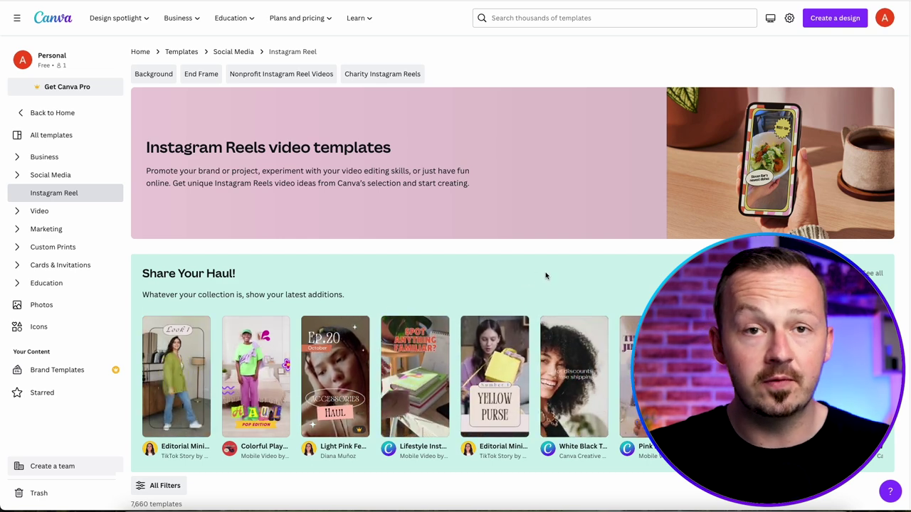
# Create a blank Instagram Reel and add two more pages to its timeline.
pyautogui.scroll(-3, 547, 275)
pyautogui.scroll(-2, 555, 272)
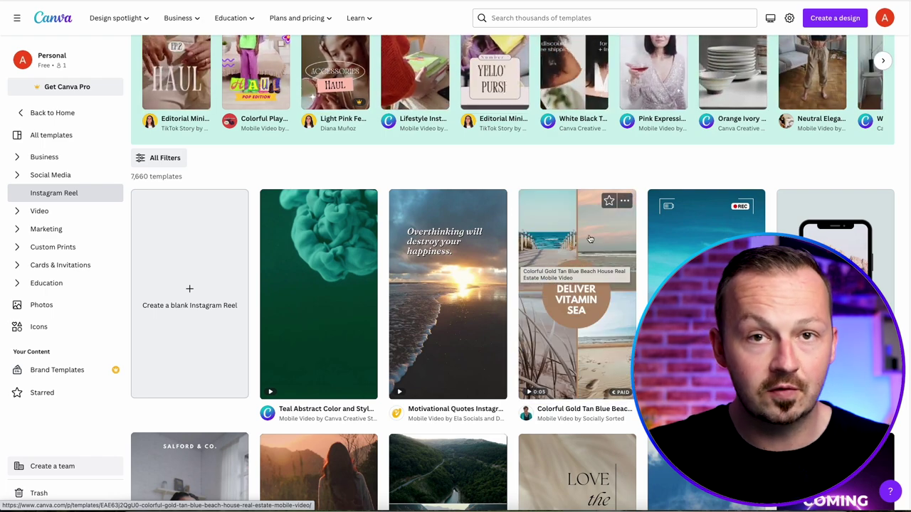
pyautogui.scroll(-2, 533, 241)
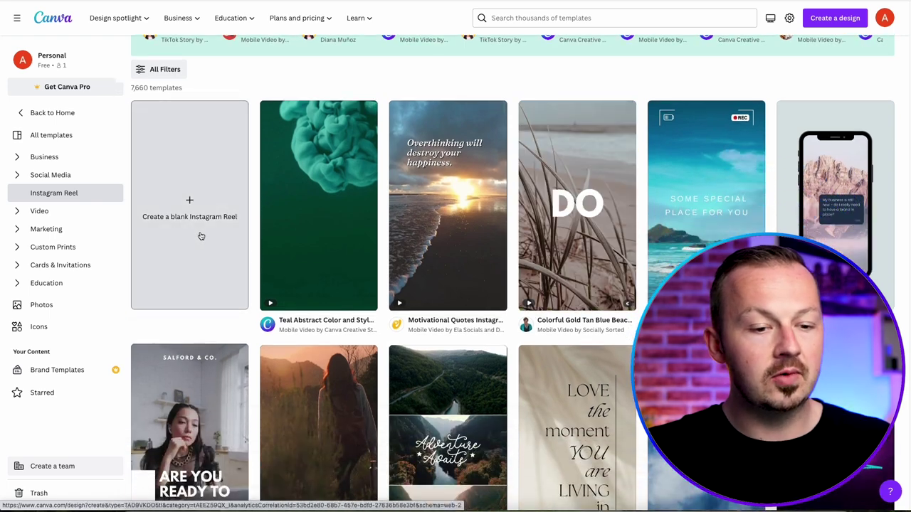
pyautogui.click(204, 236)
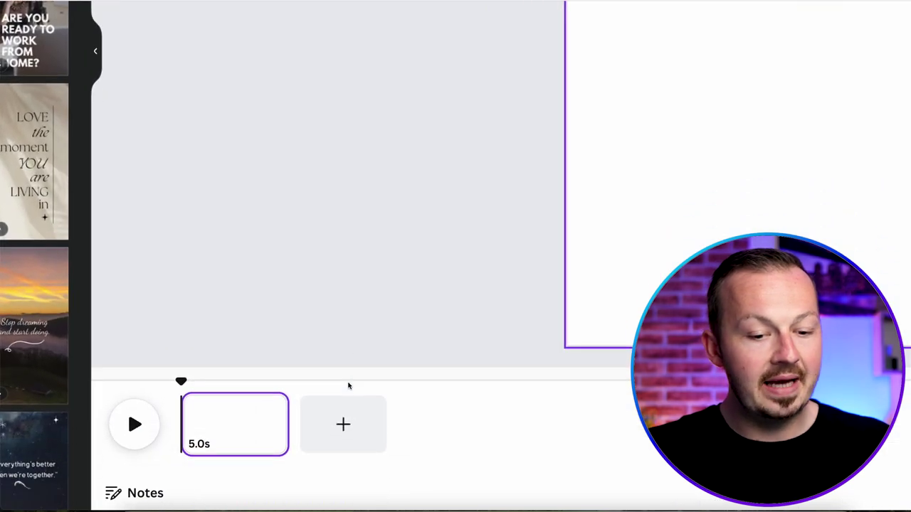
pyautogui.click(340, 469)
pyautogui.click(462, 425)
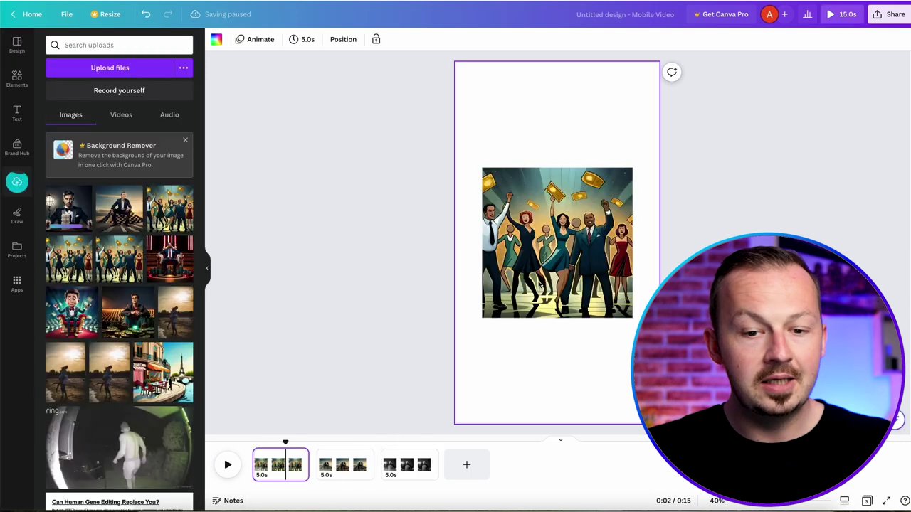
# Enlarge the dancing crowd image on the first page to fill the page height and adjust its horizontal position.
pyautogui.click(552, 242)
pyautogui.moveTo(632, 168); pyautogui.dragTo(743, 57)
pyautogui.moveTo(482, 319); pyautogui.dragTo(417, 464)
pyautogui.moveTo(576, 213); pyautogui.dragTo(615, 212)
# Enlarge the image of the man on the money pile on page 2 and position it to fill the page.
pyautogui.click(324, 477)
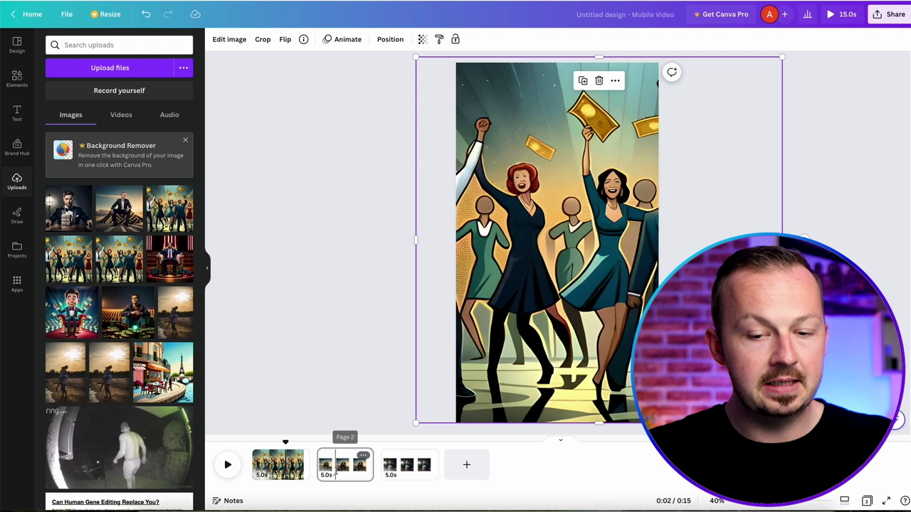
pyautogui.click(619, 178)
pyautogui.moveTo(634, 167); pyautogui.dragTo(797, 3)
pyautogui.moveTo(563, 172); pyautogui.dragTo(525, 342)
# Enlarge and reposition the image of the man with the money stack on the third page to fill the page.
pyautogui.click(395, 464)
pyautogui.click(560, 235)
pyautogui.moveTo(559, 165); pyautogui.dragTo(573, 5)
pyautogui.moveTo(482, 240); pyautogui.dragTo(417, 242)
pyautogui.moveTo(561, 229); pyautogui.dragTo(562, 235)
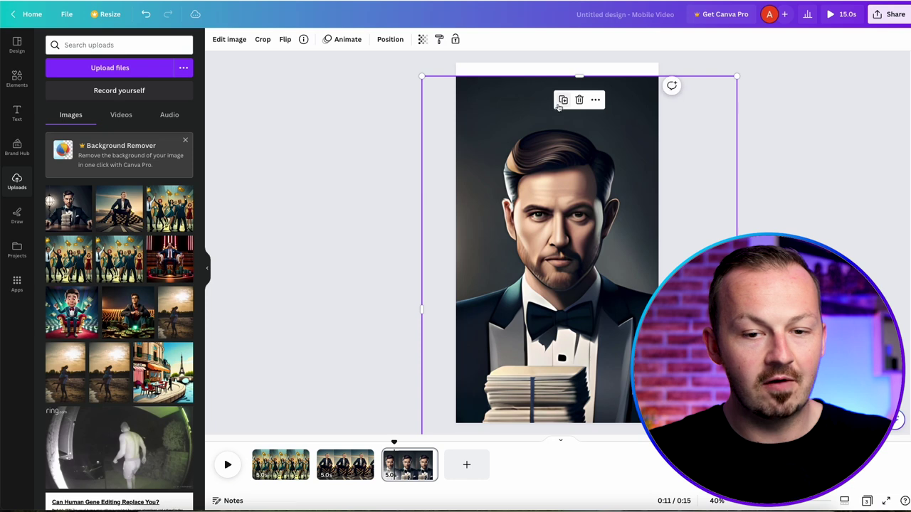
pyautogui.moveTo(580, 76); pyautogui.dragTo(579, 121)
pyautogui.moveTo(584, 212); pyautogui.dragTo(590, 170)
pyautogui.moveTo(582, 434); pyautogui.dragTo(582, 429)
pyautogui.click(427, 404)
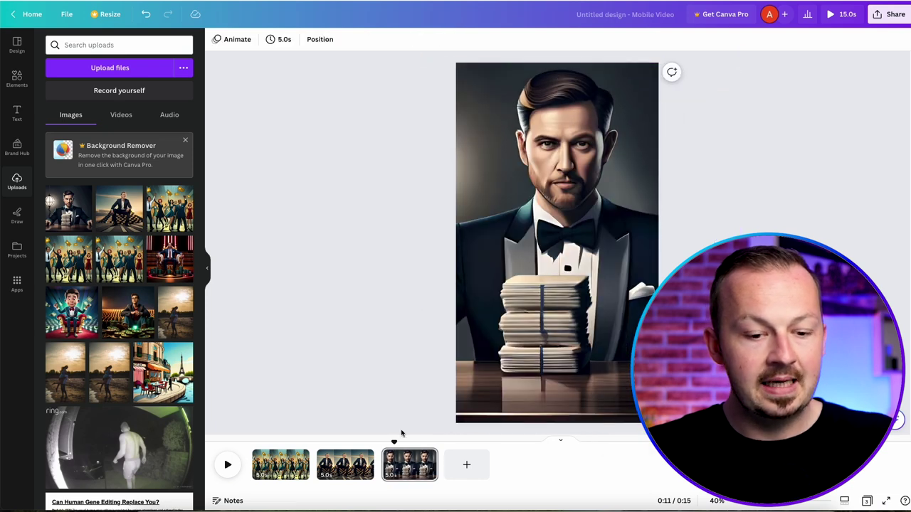
# Add the caption "Want To Win FREE MONEY?" in white on a blue background low on the first page.
pyautogui.click(281, 473)
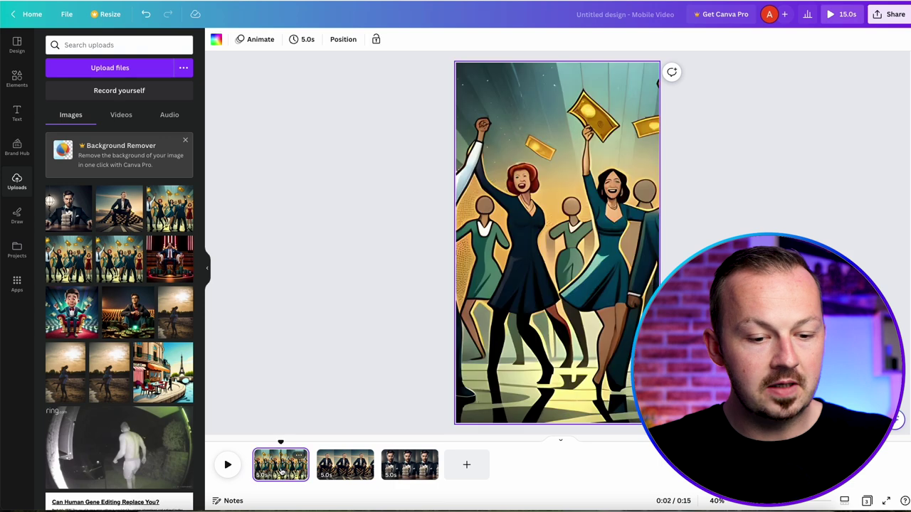
pyautogui.click(16, 114)
pyautogui.moveTo(87, 188); pyautogui.dragTo(562, 335)
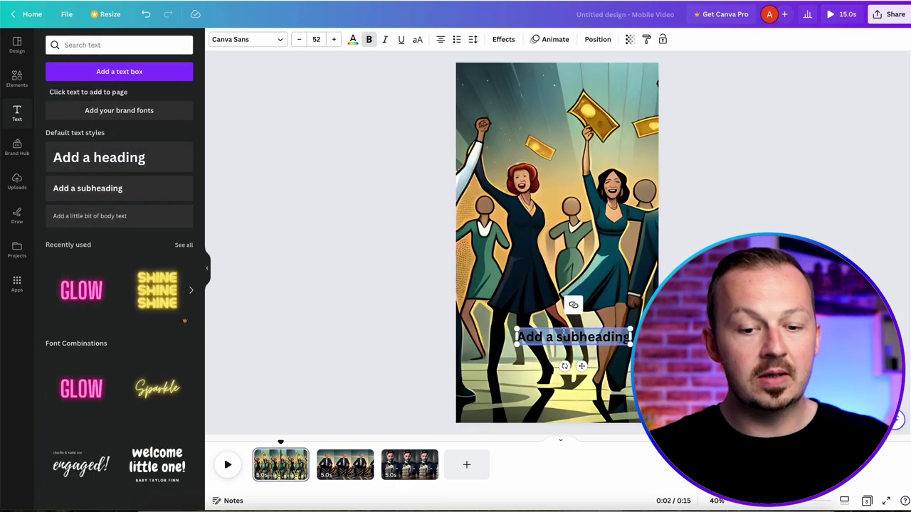
pyautogui.hotkey('ctrl', 'v')
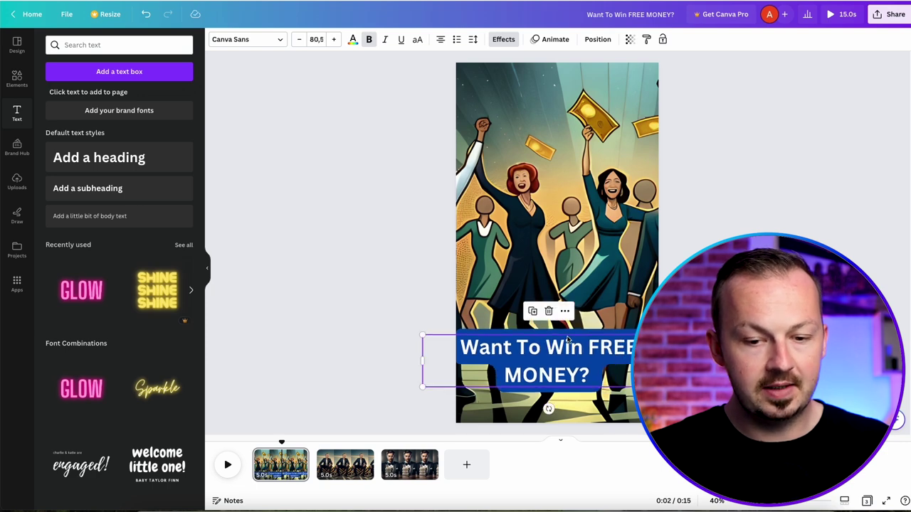
# Caption the second page "Its Super Easy" on a green background and the third page "Check The Link In BIO!" on orange.
pyautogui.click(348, 464)
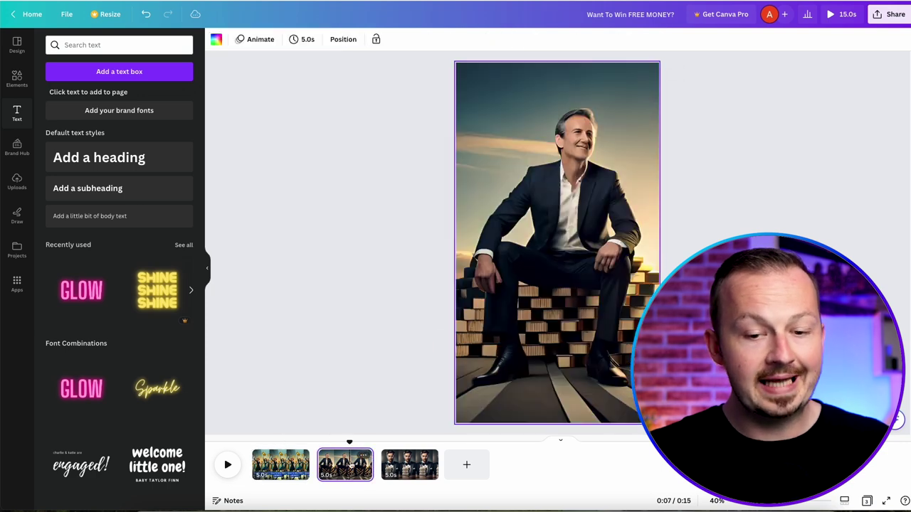
pyautogui.moveTo(87, 188); pyautogui.dragTo(591, 347)
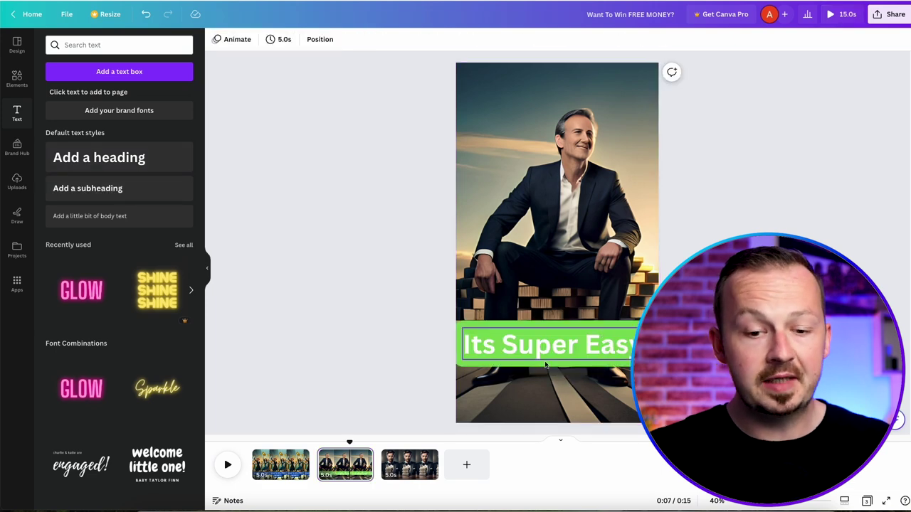
pyautogui.click(397, 476)
pyautogui.moveTo(87, 188); pyautogui.dragTo(582, 387)
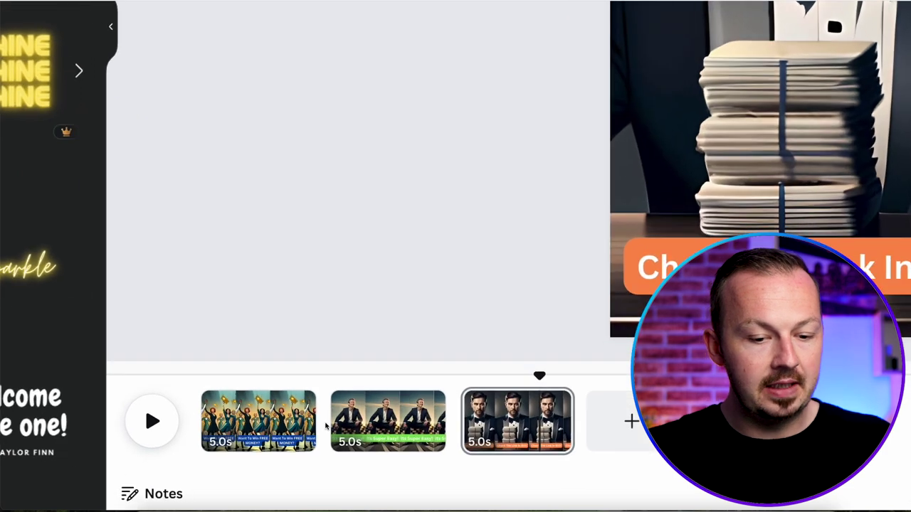
# Shorten the page durations to 3.0 seconds for the first, 3.7 seconds for the second and 4.5 seconds for the third.
pyautogui.moveTo(314, 467)
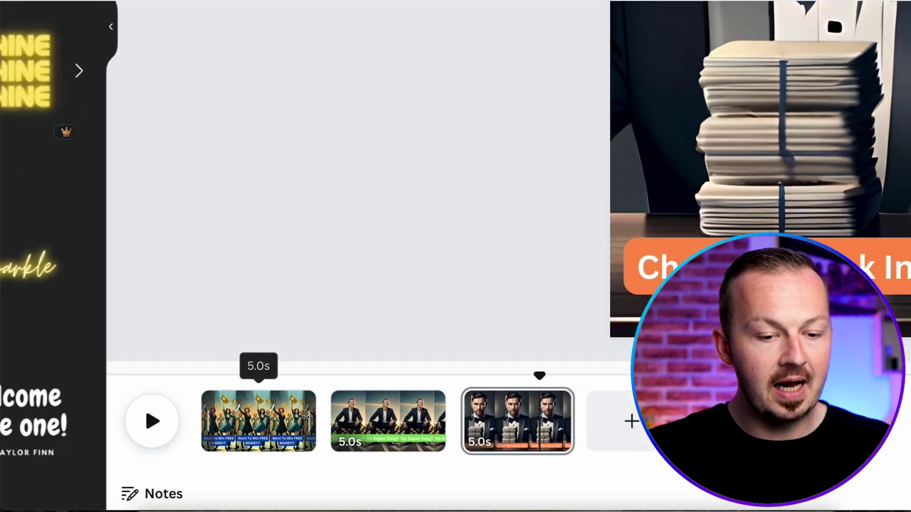
pyautogui.click(258, 420)
pyautogui.moveTo(315, 420); pyautogui.dragTo(270, 417)
pyautogui.moveTo(401, 420); pyautogui.dragTo(370, 419)
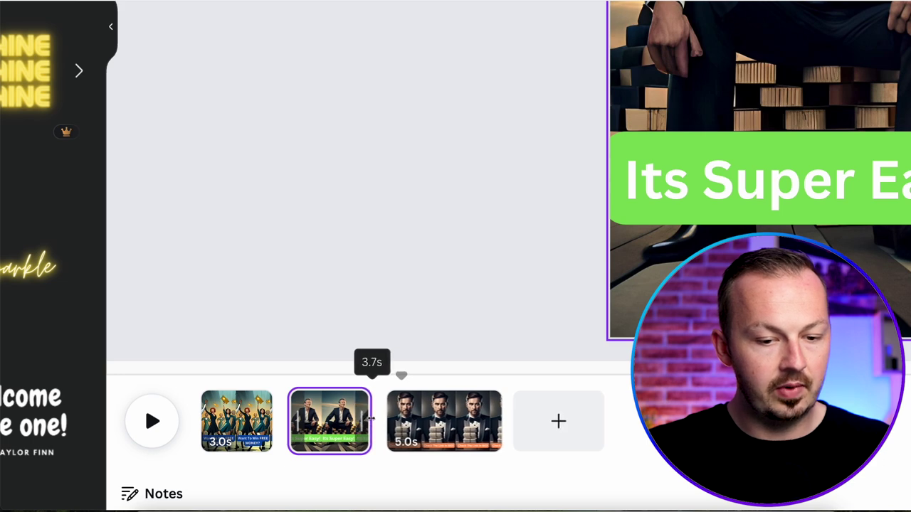
pyautogui.moveTo(501, 424)
pyautogui.mouseDown()
pyautogui.moveTo(484, 424)
pyautogui.moveTo(492, 425)
pyautogui.mouseUp()
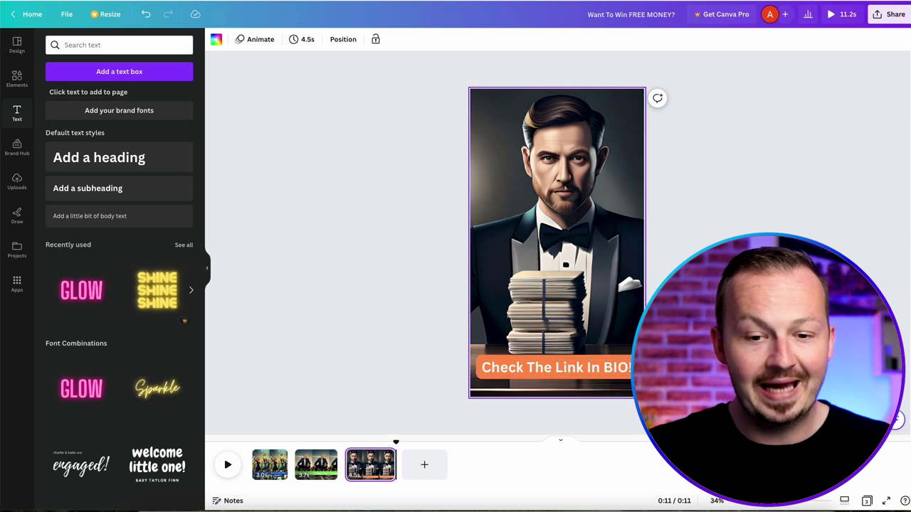
# Download all three pages of the design as one MP4 video.
pyautogui.click(892, 16)
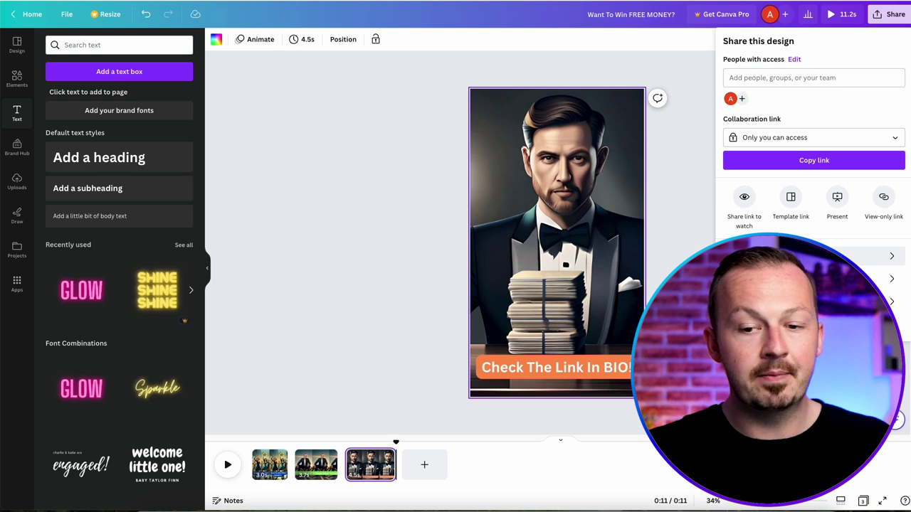
pyautogui.click(783, 255)
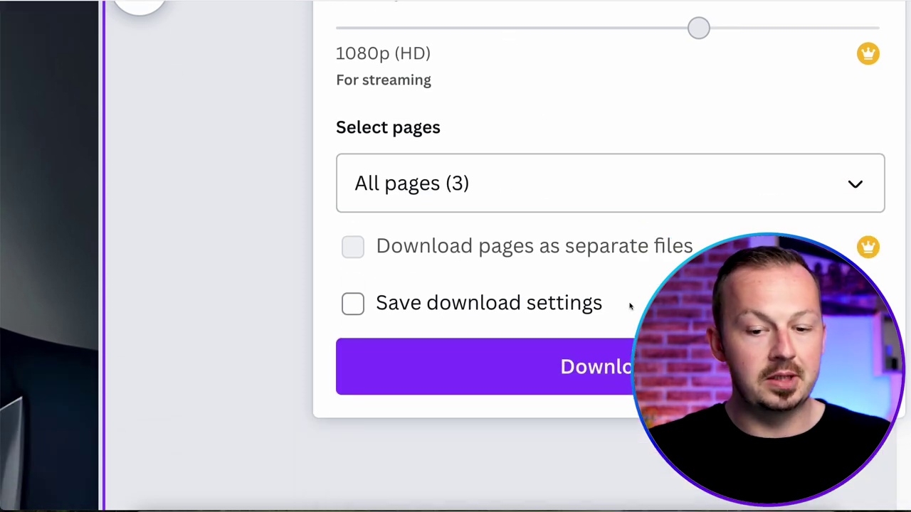
pyautogui.click(623, 363)
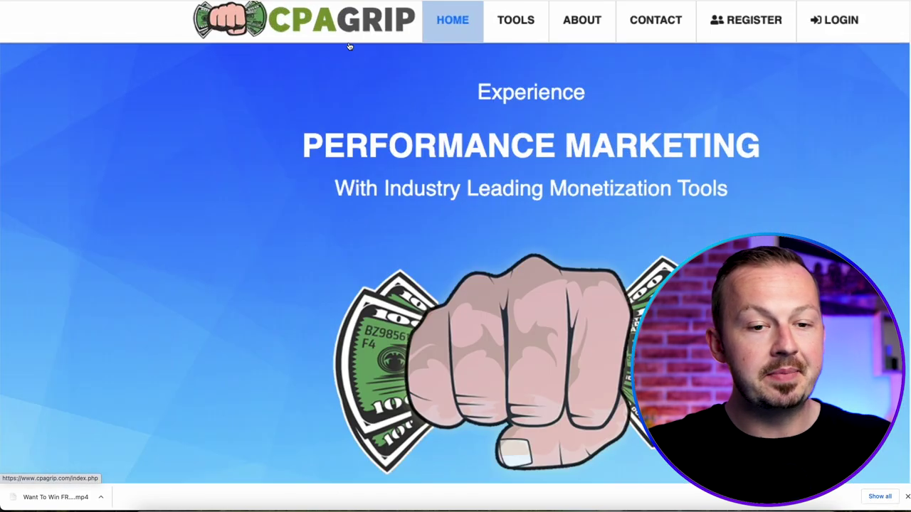
# Switch to the CPAGrip website and find its account registration option.
pyautogui.hscroll(10, 454, 126)
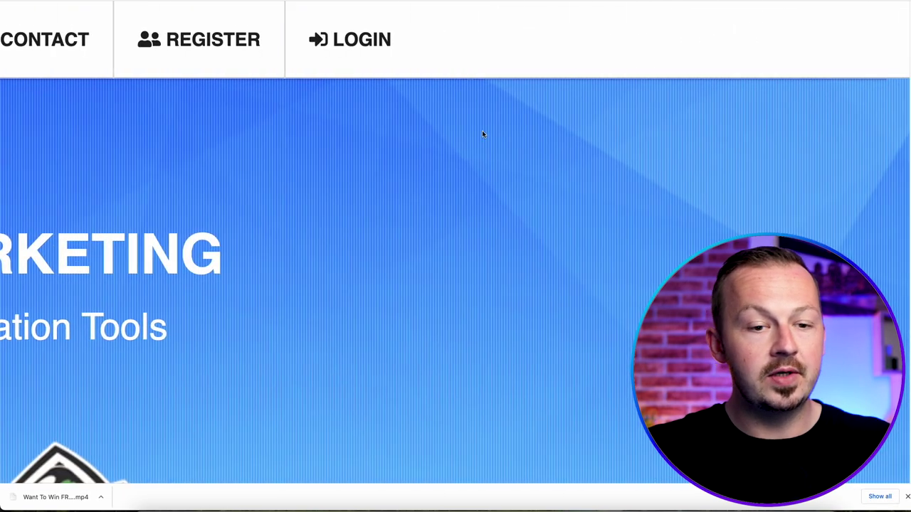
pyautogui.hscroll(-5, 418, 61)
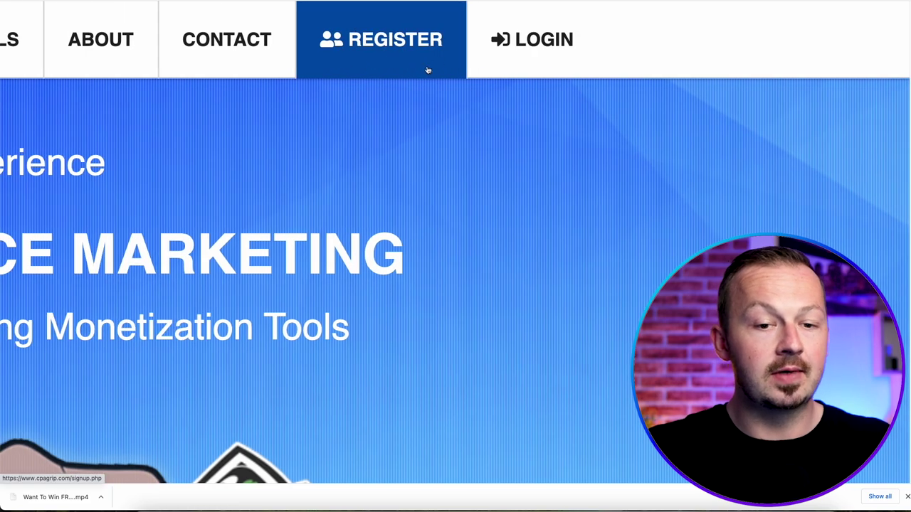
pyautogui.scroll(-5, 417, 70)
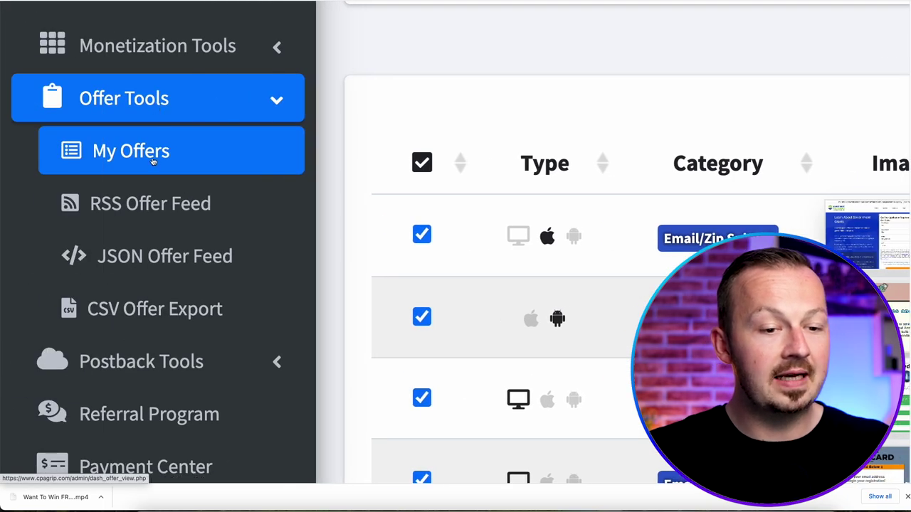
# Sort the United States offers in My Offers by payout, highest first.
pyautogui.hscroll(2, 390, 124)
pyautogui.scroll(3, 396, 121)
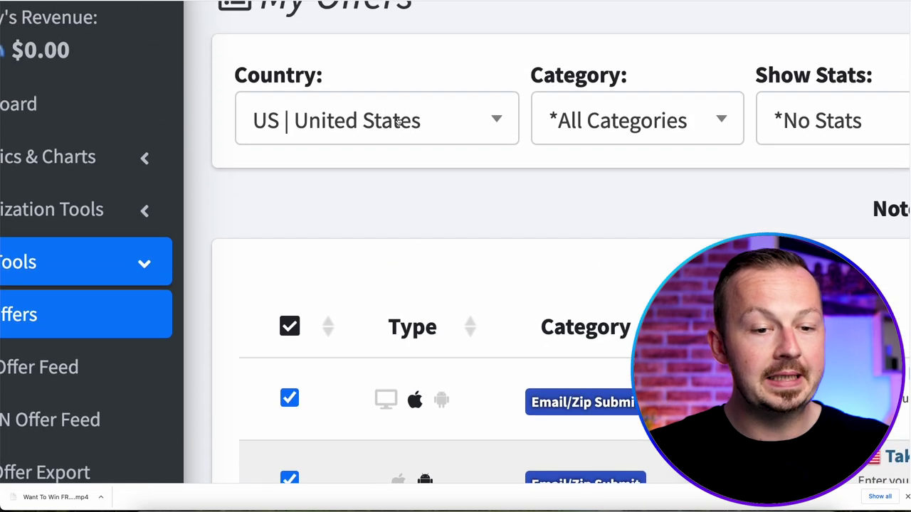
pyautogui.hscroll(5, 398, 123)
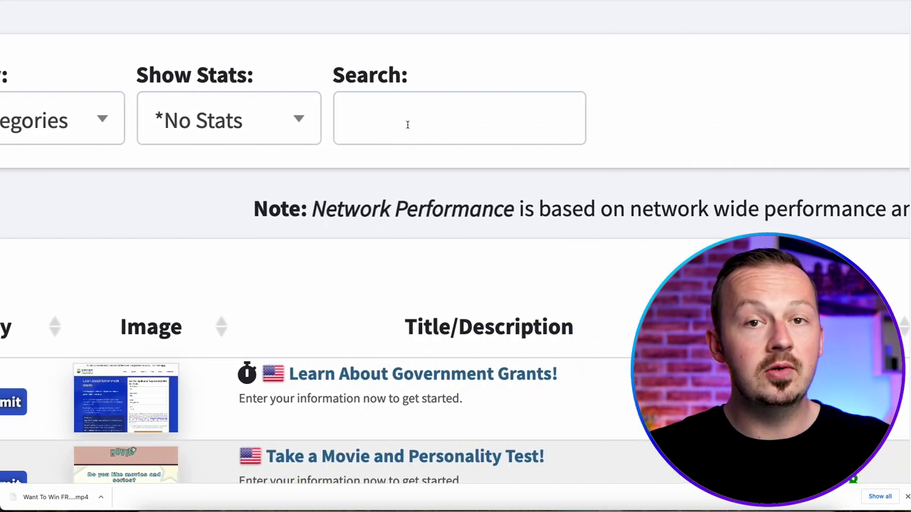
pyautogui.hotkey('ctrl', '0')
pyautogui.click(663, 204)
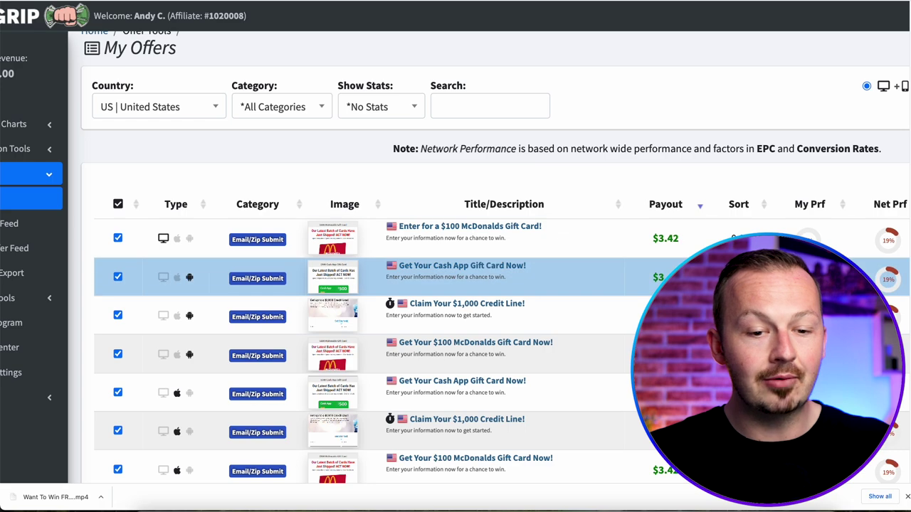
# Open the details of the "Enter for a $500 Cash App Gift Card!" offer from the sorted list.
pyautogui.scroll(5, 573, 218)
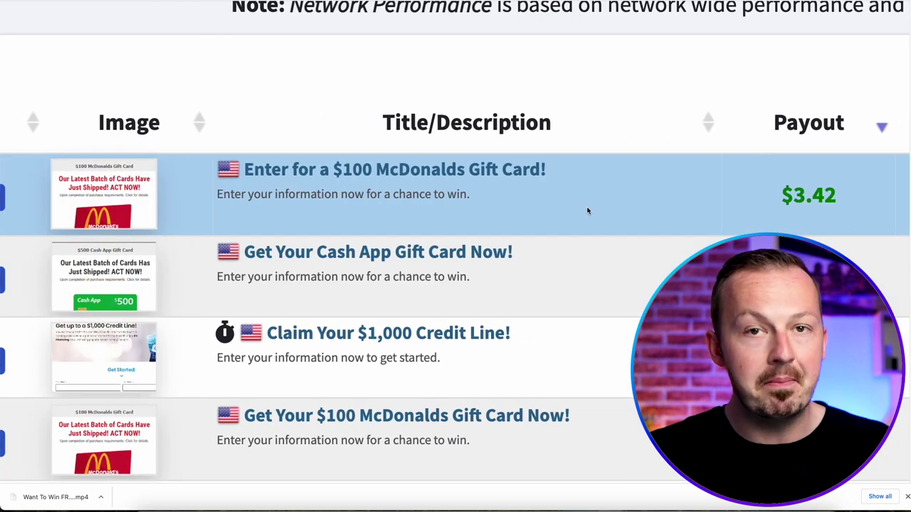
pyautogui.scroll(-3, 590, 211)
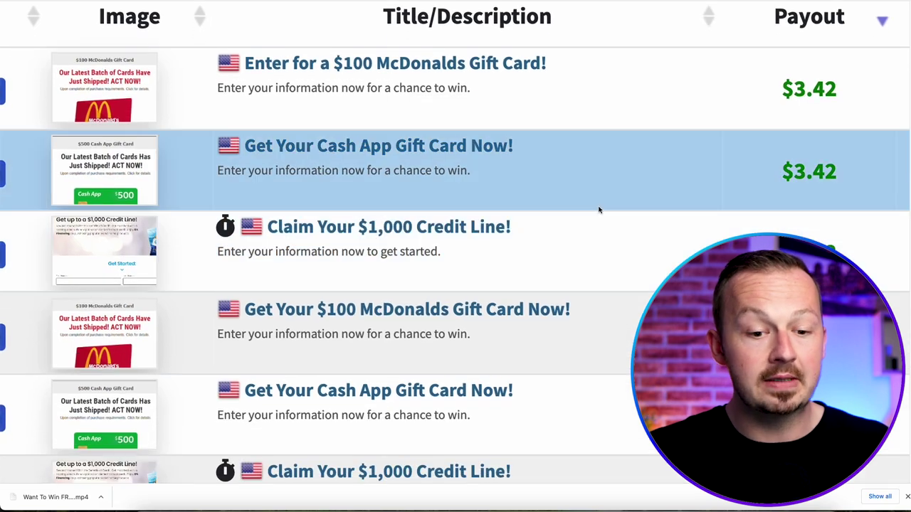
pyautogui.scroll(-3, 607, 199)
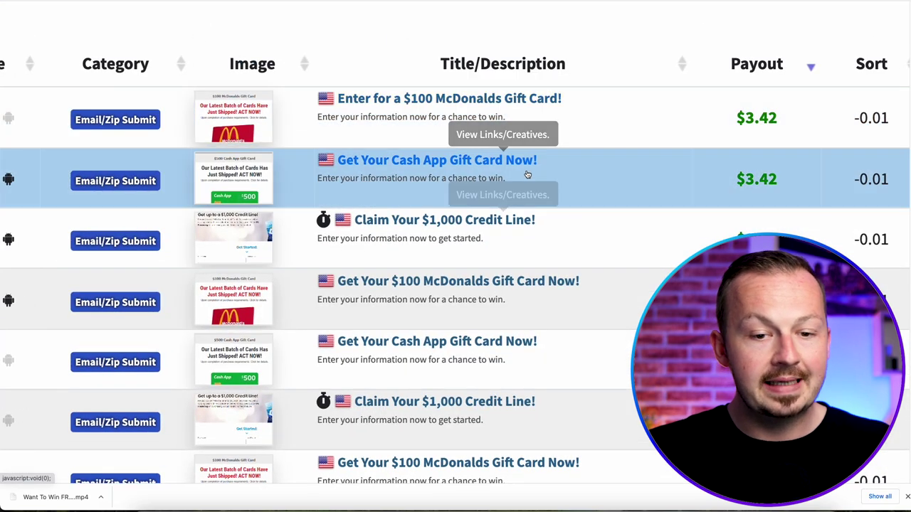
pyautogui.scroll(-3, 528, 174)
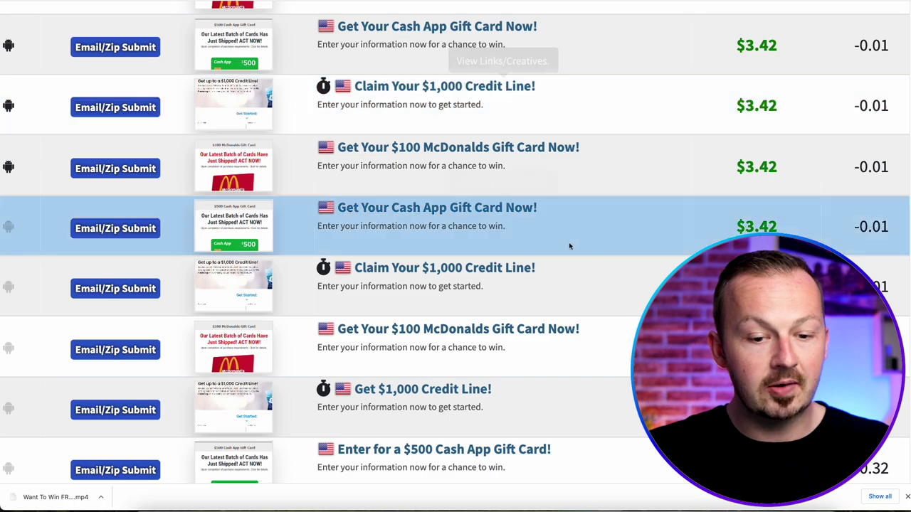
pyautogui.scroll(-4, 601, 236)
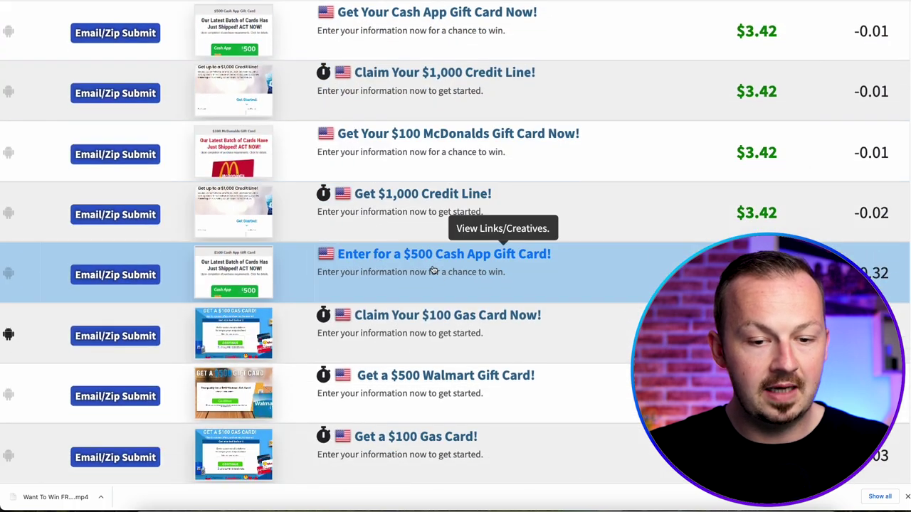
pyautogui.scroll(-4, 512, 235)
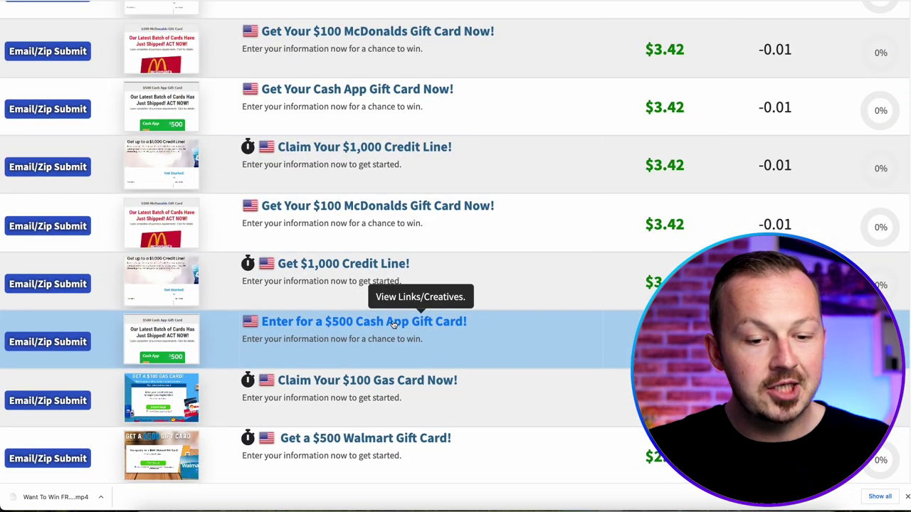
pyautogui.click(395, 324)
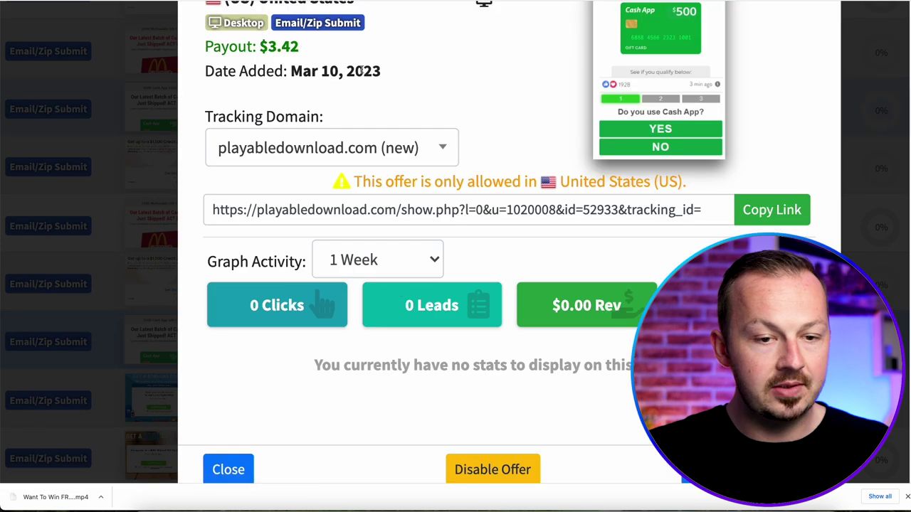
# Examine the Cash App offer's allowed country, device, submission type, payout and landing page preview.
pyautogui.scroll(2, 310, 104)
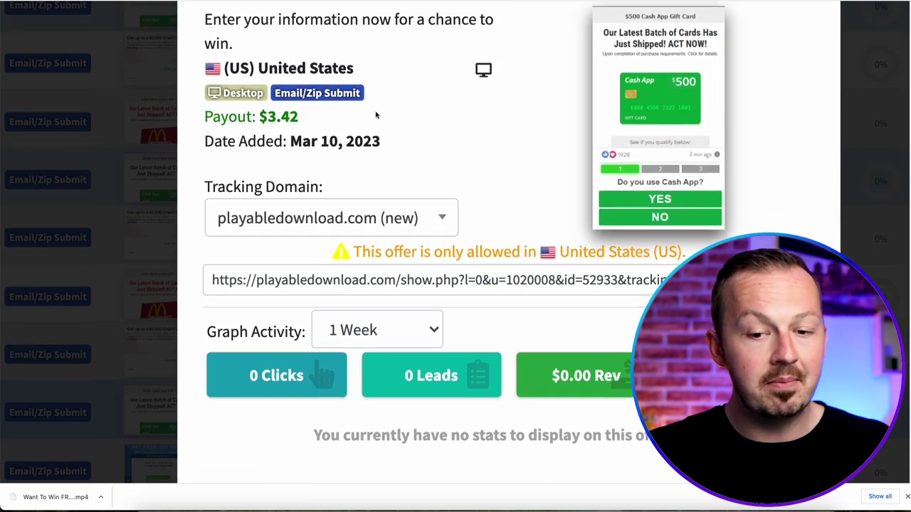
pyautogui.scroll(1, 377, 116)
pyautogui.hscroll(2, 590, 67)
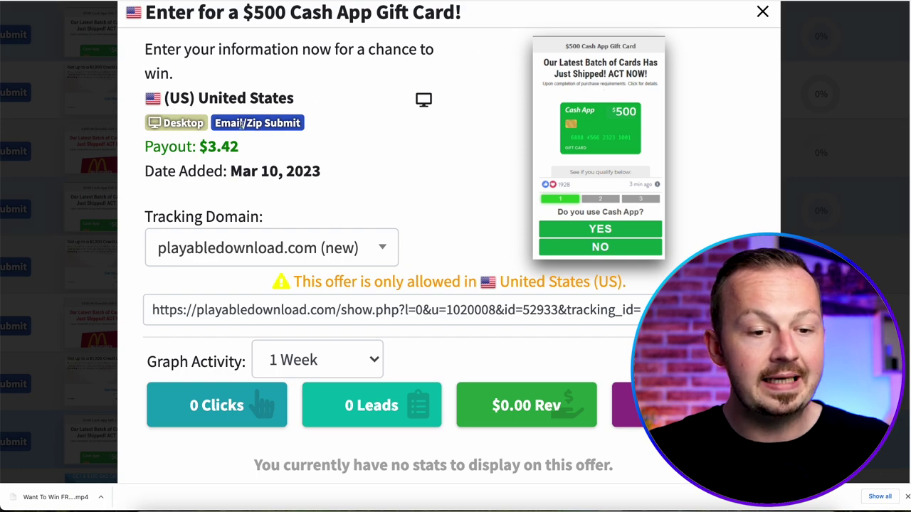
pyautogui.scroll(2, 242, 123)
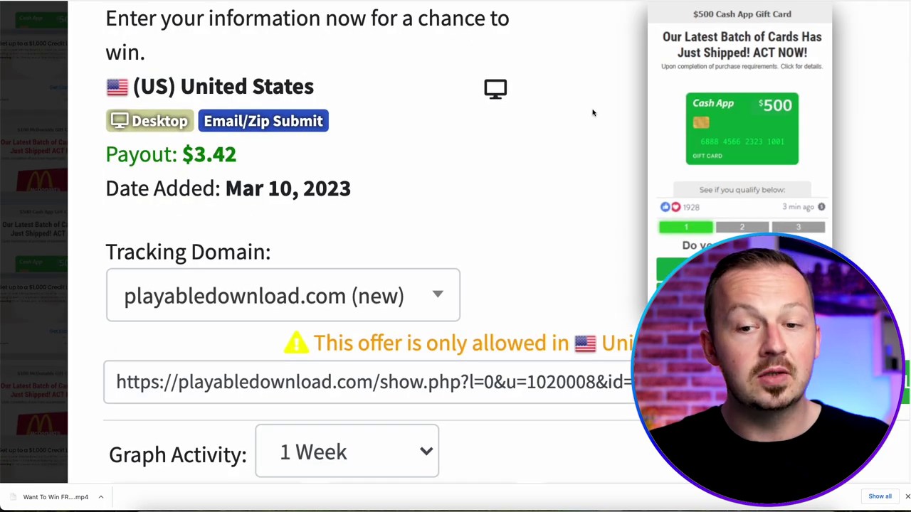
pyautogui.scroll(-2, 612, 110)
pyautogui.scroll(1, 622, 102)
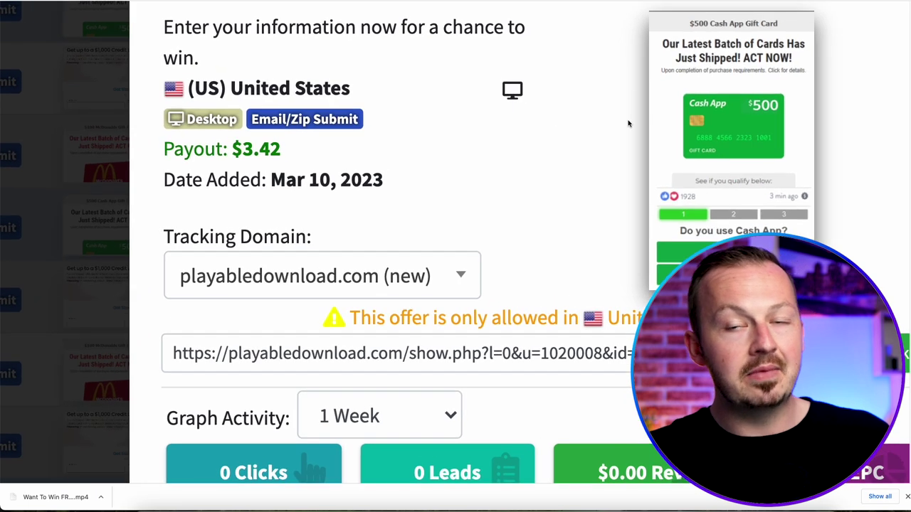
pyautogui.moveTo(288, 155); pyautogui.dragTo(241, 151)
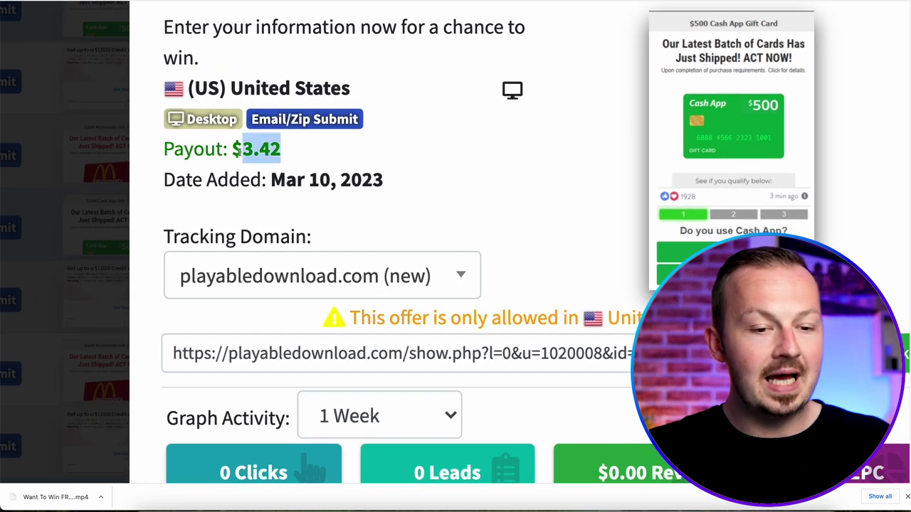
pyautogui.click(358, 159)
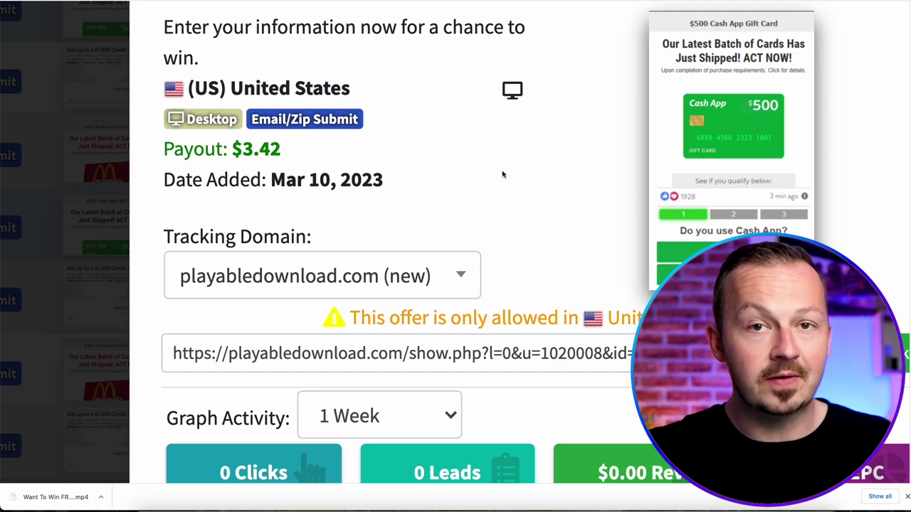
# Browse the tracking domains available for the Cash App gift card offer.
pyautogui.scroll(-2, 502, 174)
pyautogui.hscroll(2, 503, 174)
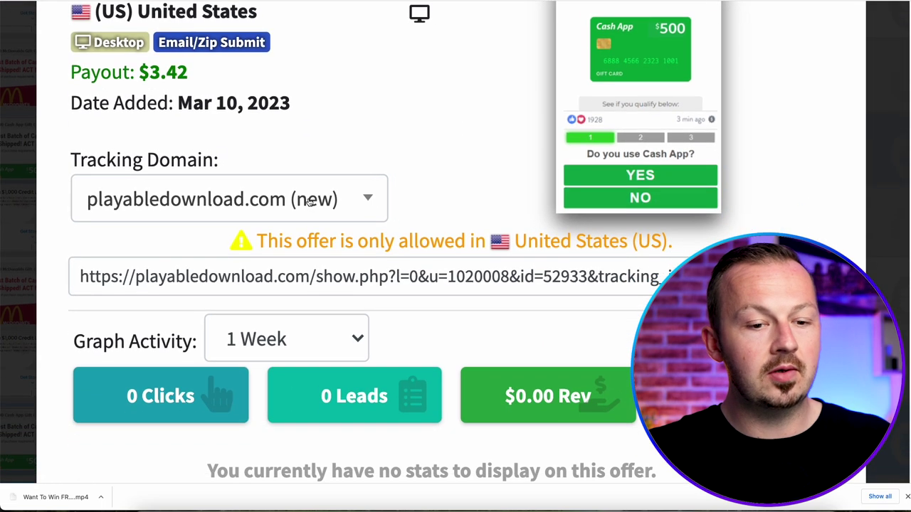
pyautogui.click(334, 199)
pyautogui.scroll(-5, 324, 331)
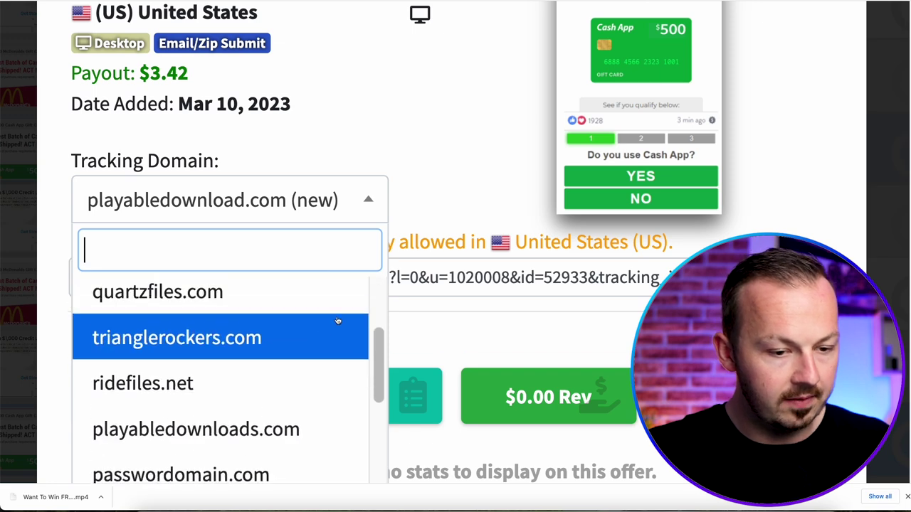
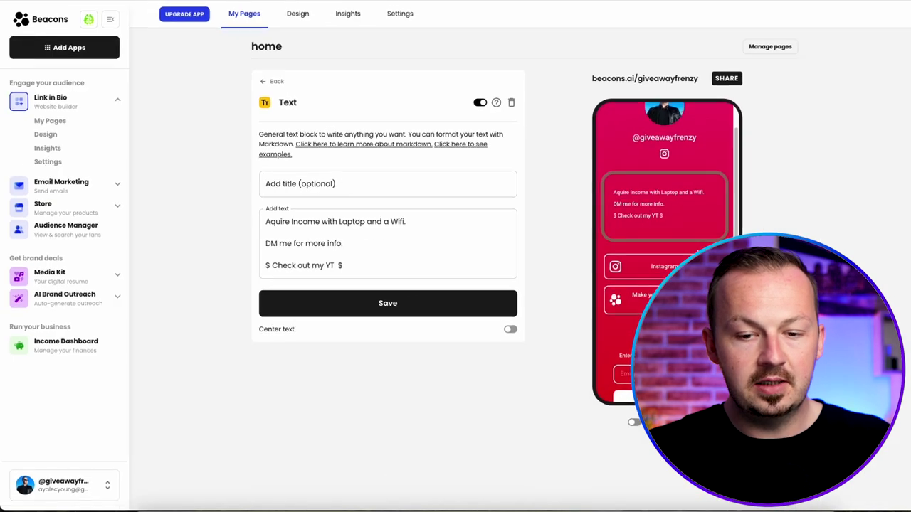
# Delete the Links block containing the Instagram and Beacons links from the Beacons home page.
pyautogui.scroll(-1, 656, 213)
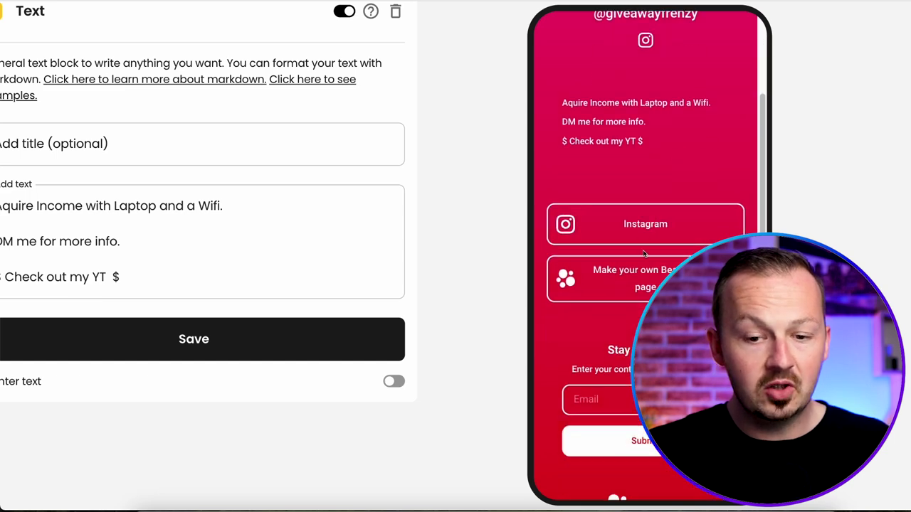
pyautogui.click(698, 230)
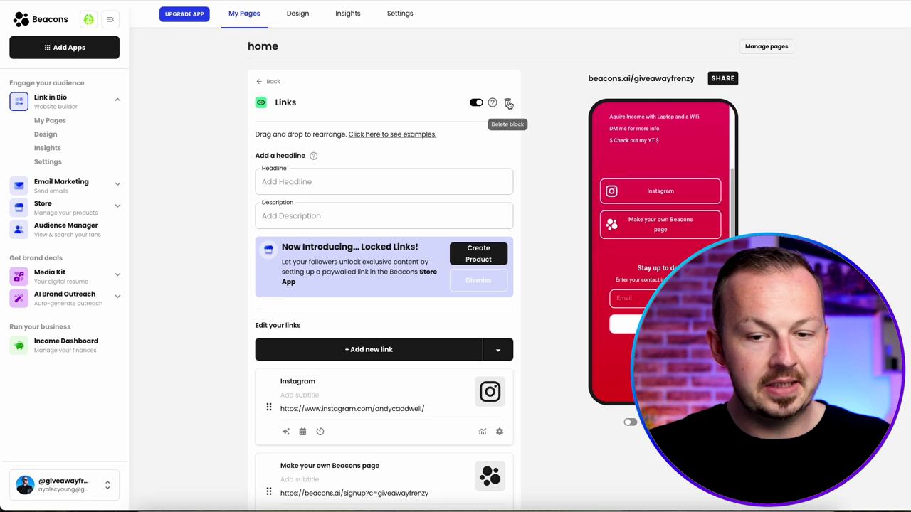
pyautogui.click(509, 104)
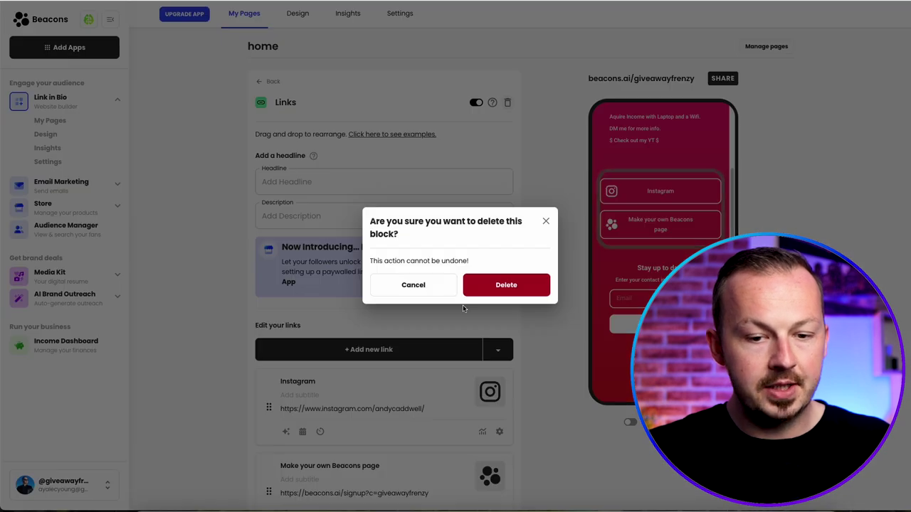
pyautogui.click(496, 289)
# Delete the Text block and the Email Signup block from the home page.
pyautogui.click(659, 205)
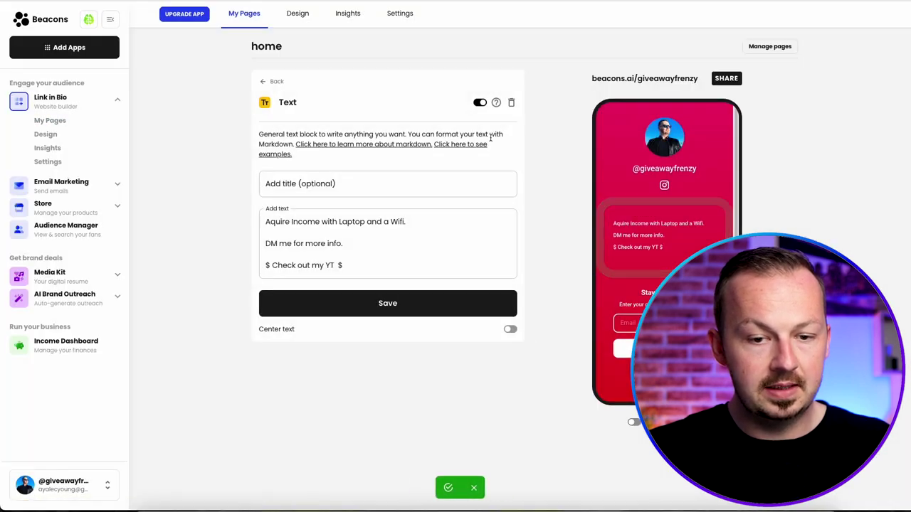
pyautogui.click(511, 102)
pyautogui.click(526, 284)
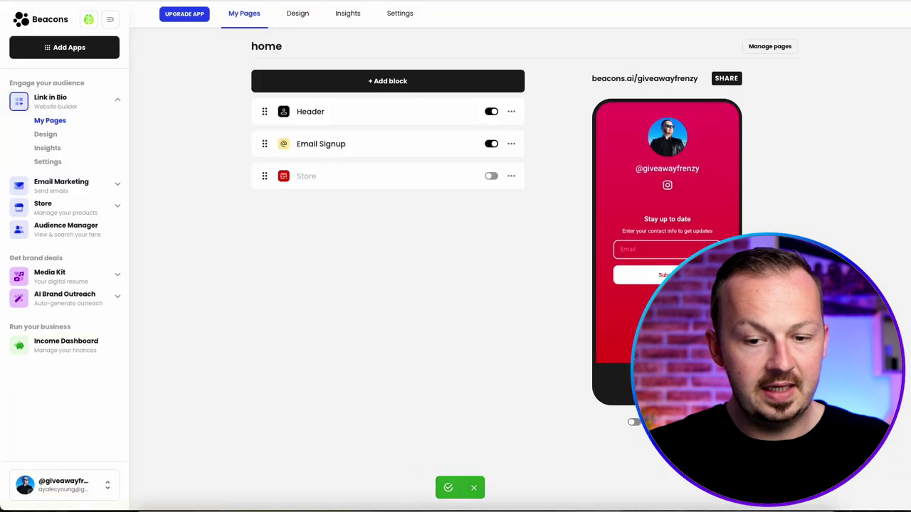
pyautogui.click(667, 235)
pyautogui.click(508, 104)
pyautogui.click(530, 284)
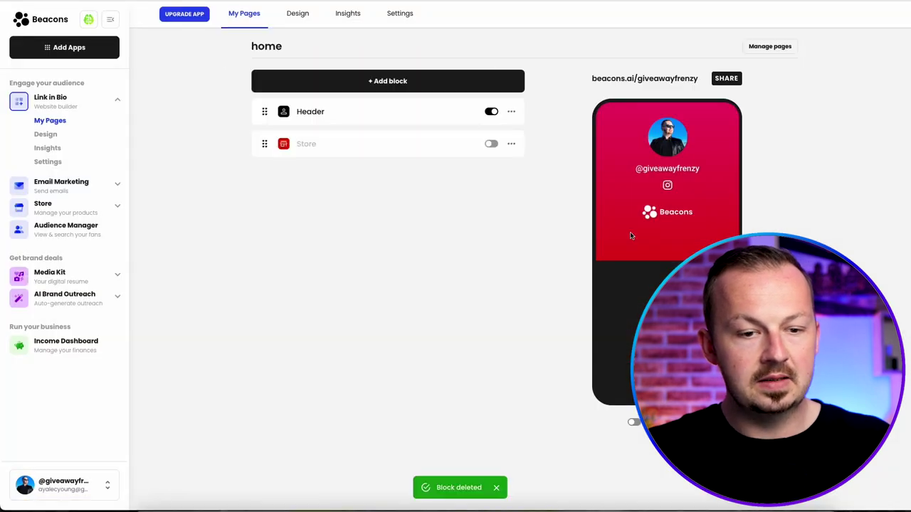
# Add a new Links block to the home page with the Classic Large layout.
pyautogui.click(390, 81)
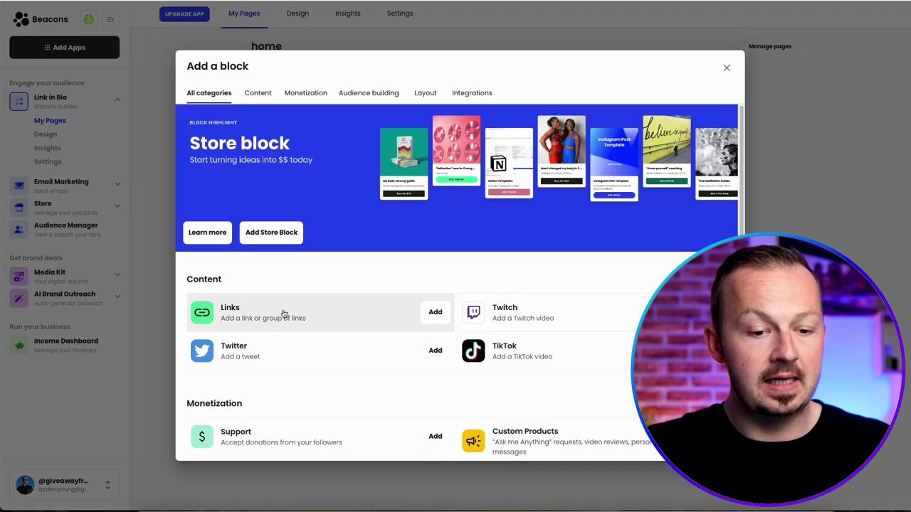
pyautogui.click(435, 311)
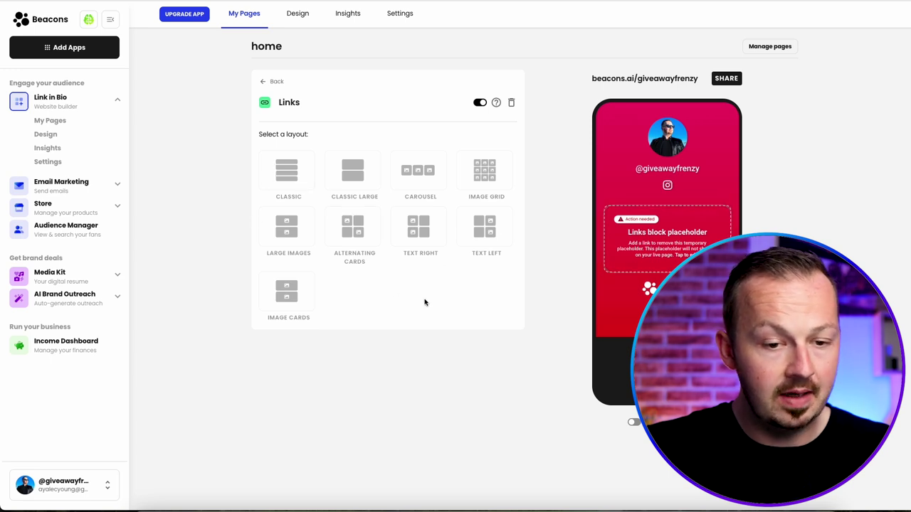
pyautogui.click(358, 168)
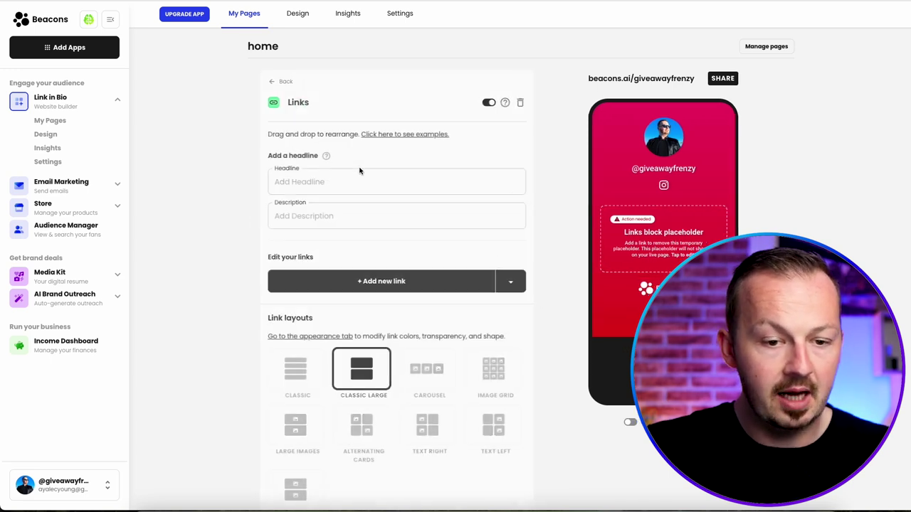
# Add a new link to the Links block using the Cash App offer's filestrue.com tracking URL.
pyautogui.scroll(-1, 462, 228)
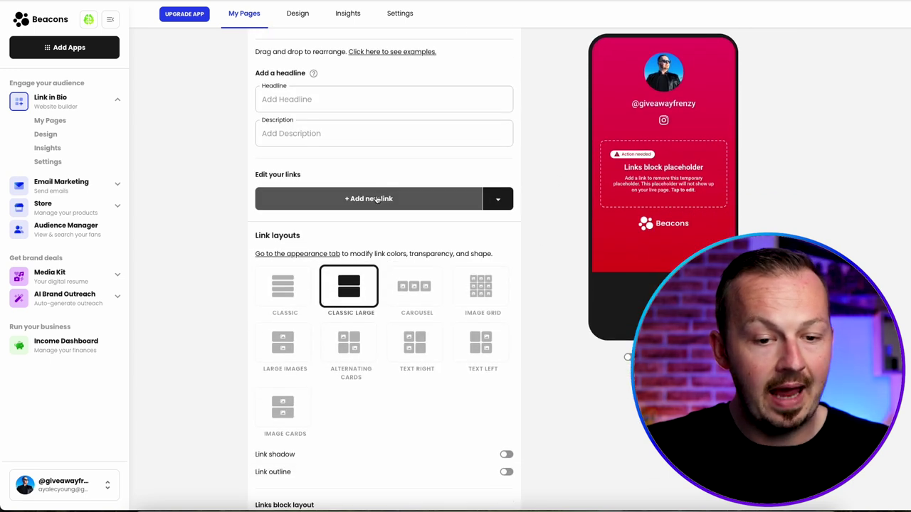
pyautogui.click(373, 201)
pyautogui.click(298, 259)
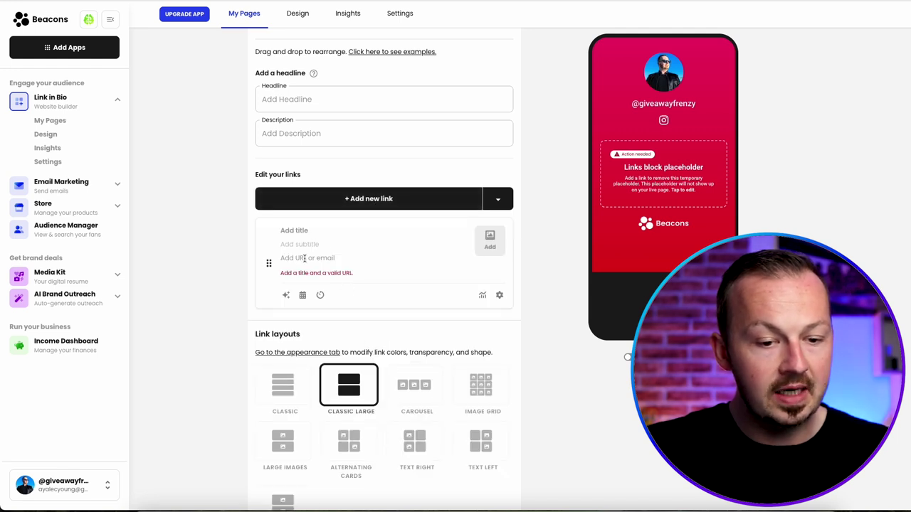
pyautogui.write('https://filestrue.com/show.php?l=0&u=1020008&id=52933&tracking_id=')
# Copy the offer name "Enter for a $500 Cash App Gift Card!" from CPAGrip and use it as the link title and block headline.
pyautogui.click(522, 304)
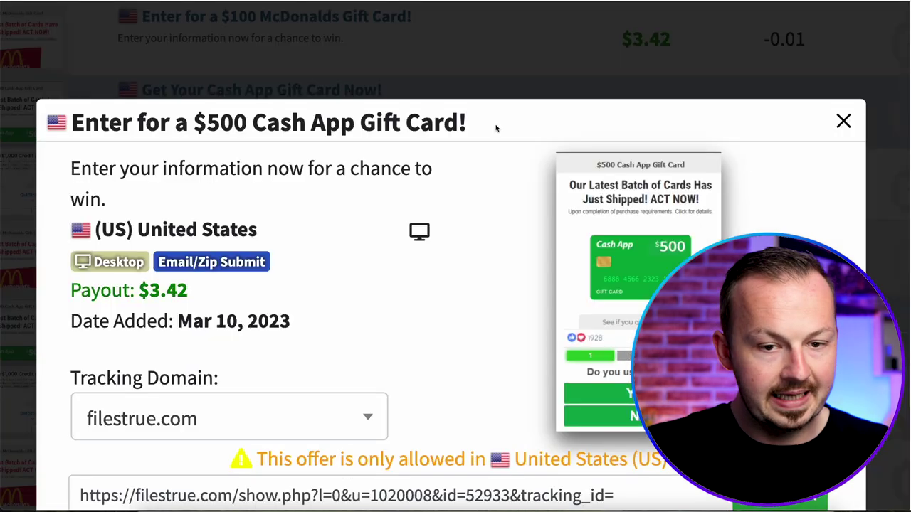
pyautogui.moveTo(474, 130); pyautogui.dragTo(71, 130)
pyautogui.hotkey('ctrl', 'c')
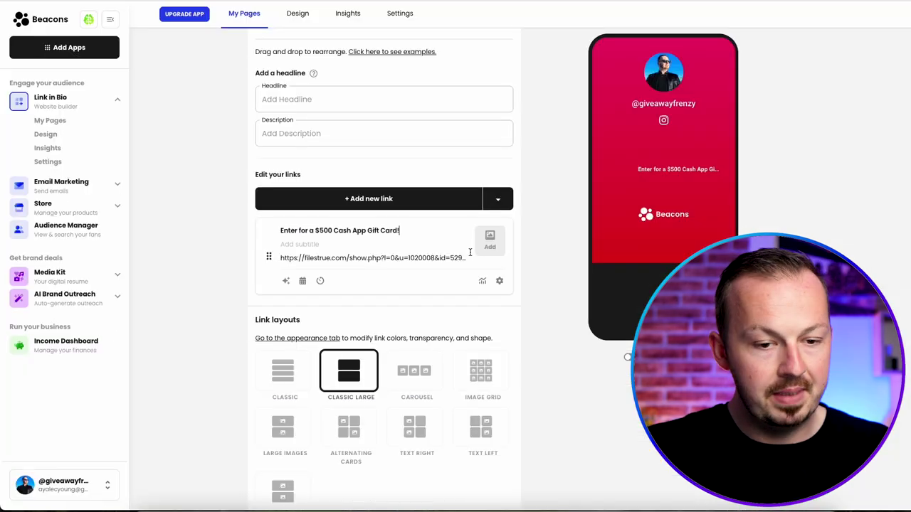
pyautogui.click(354, 99)
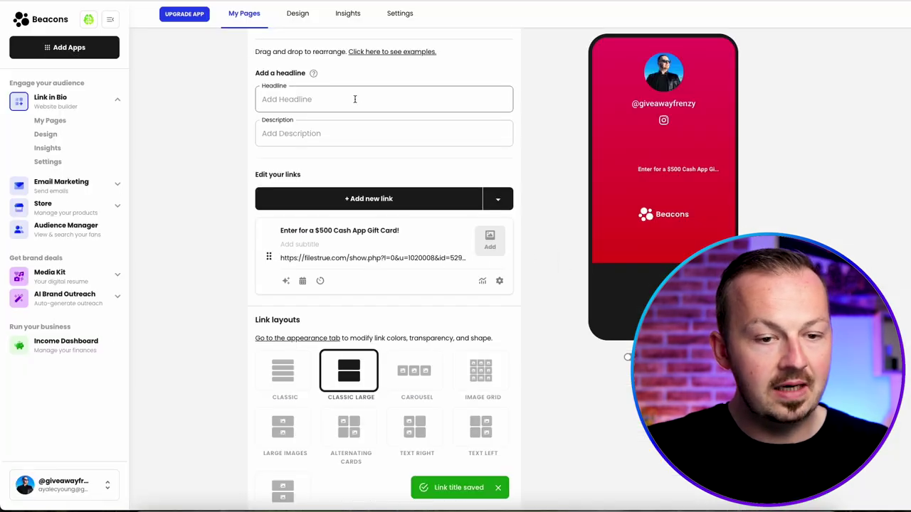
pyautogui.hotkey('ctrl', 'v')
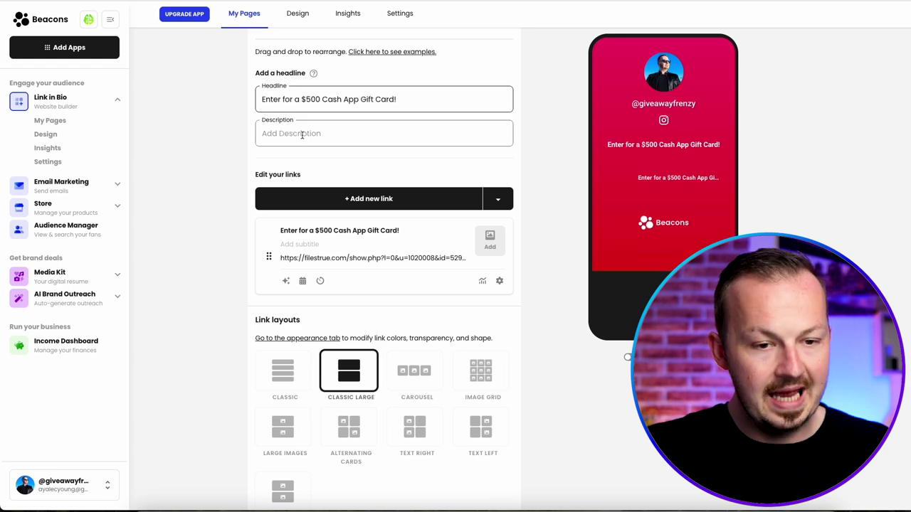
# Set the Links block description to "You are One Click Away From FREE MONEY!" and open the page's sharing options.
pyautogui.click(301, 136)
pyautogui.write('You are One Click Away From FREE MONEY!')
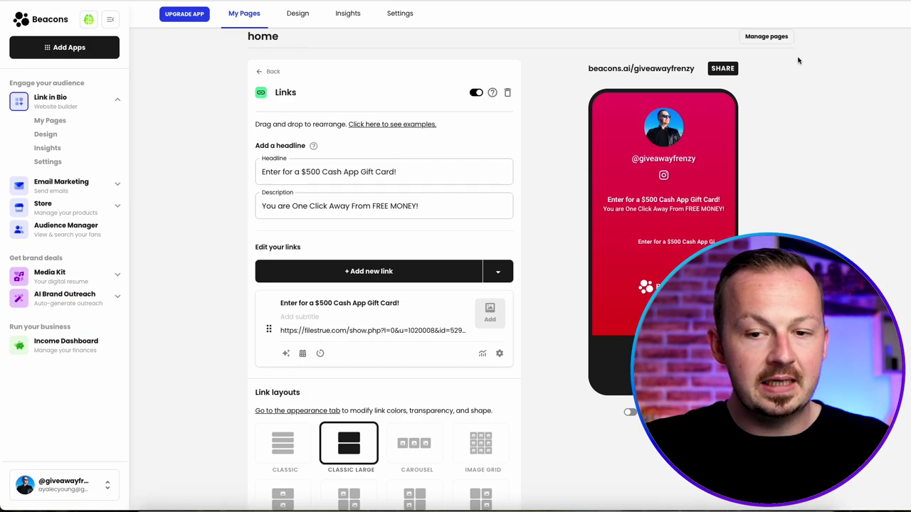
pyautogui.click(722, 69)
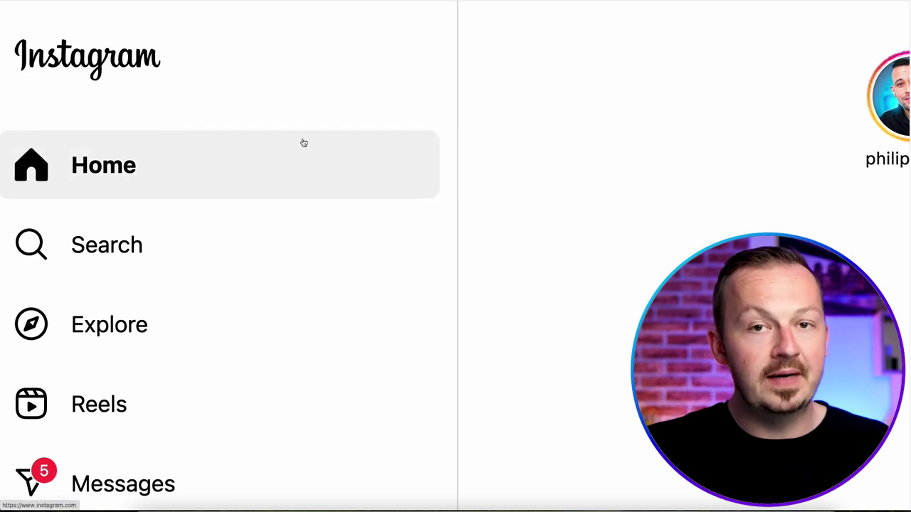
# Switch to Instagram and start a new post with the finished reel video from the computer.
pyautogui.scroll(-3, 304, 139)
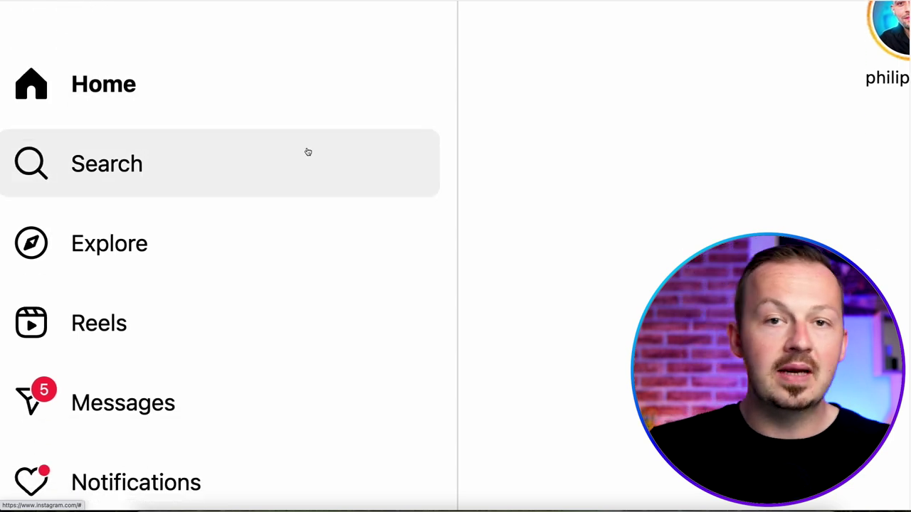
pyautogui.scroll(-1, 308, 152)
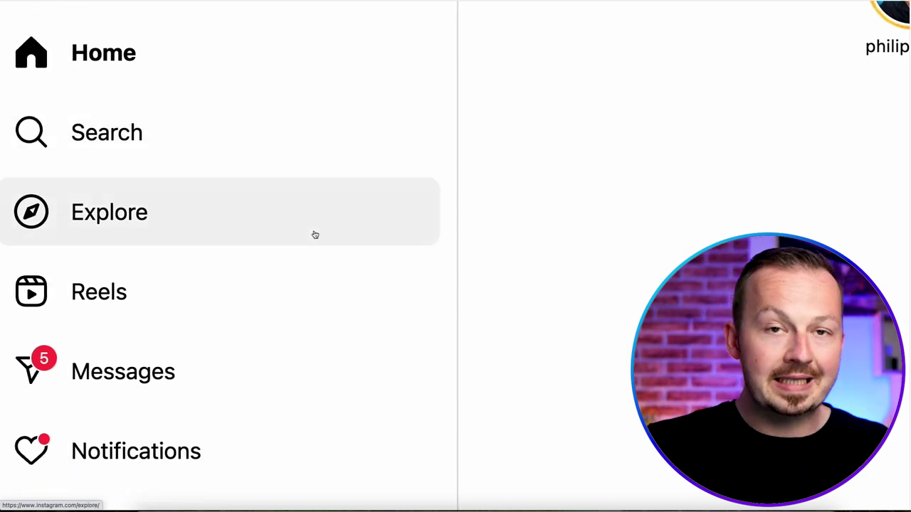
pyautogui.scroll(-2, 318, 229)
pyautogui.hotkey('ctrl', '0')
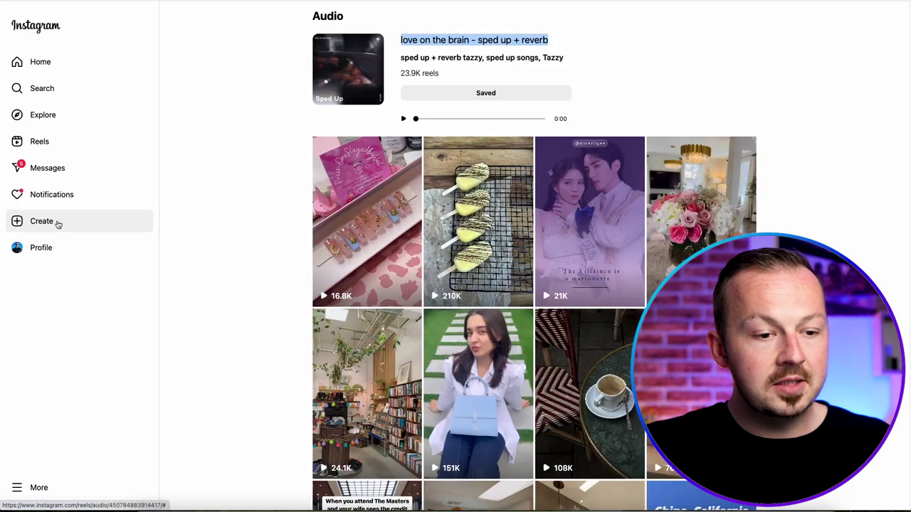
pyautogui.click(39, 224)
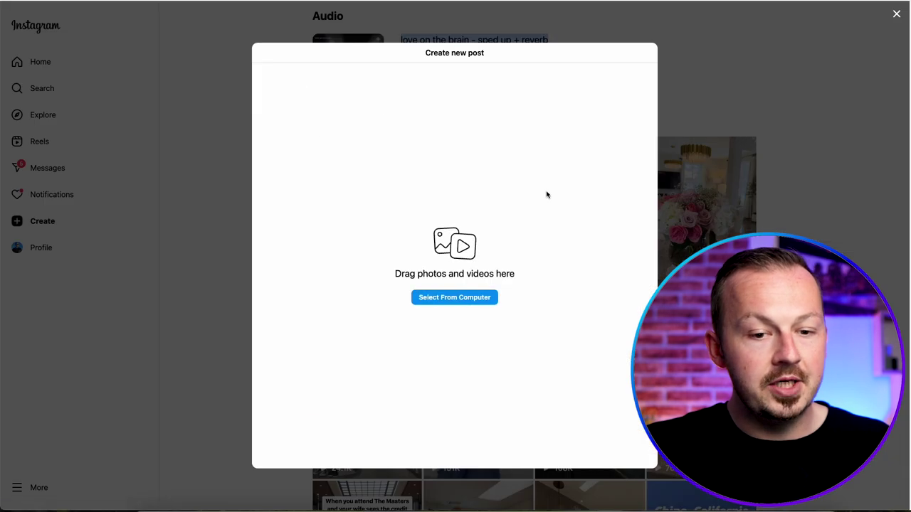
pyautogui.click(456, 299)
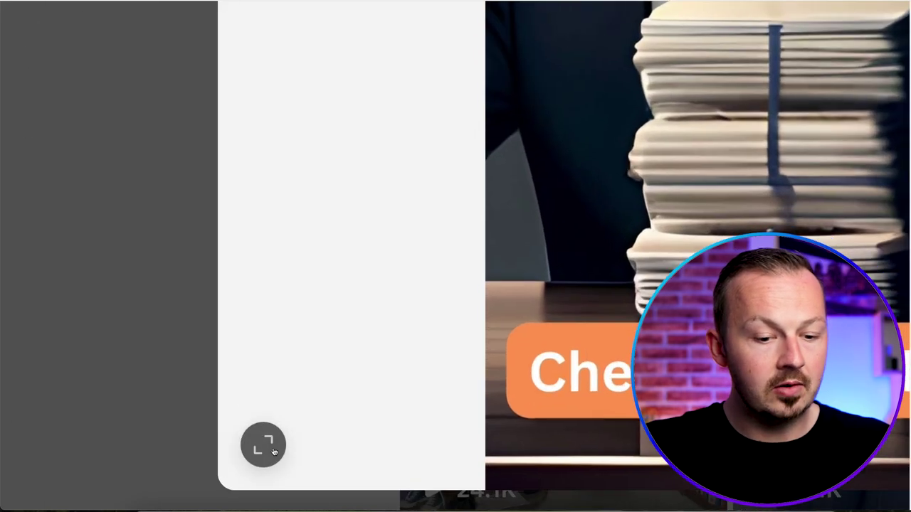
# Frame the reel video with the 9:16 crop ratio and continue past the crop stage.
pyautogui.click(267, 453)
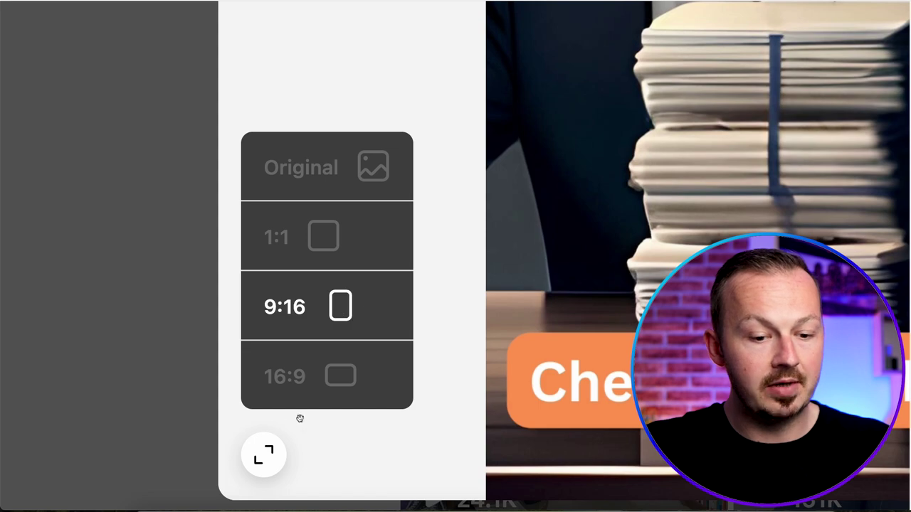
pyautogui.click(300, 418)
pyautogui.click(264, 454)
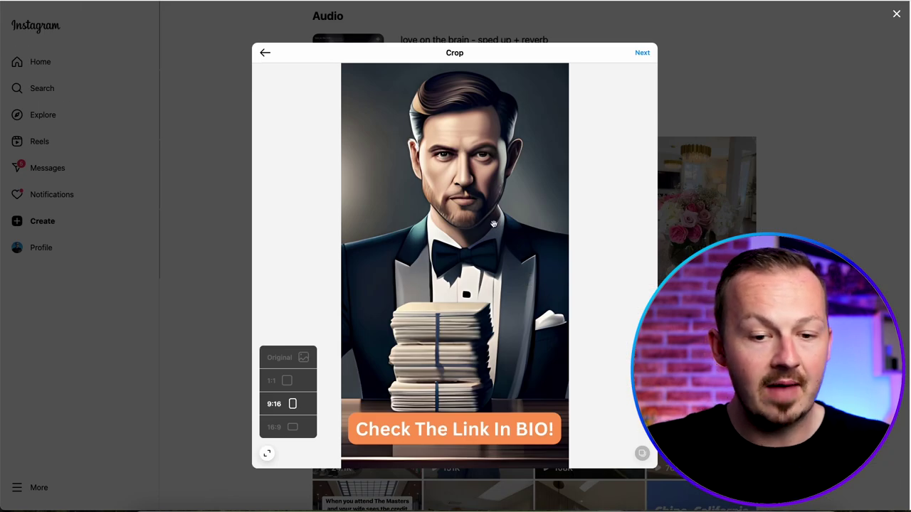
pyautogui.moveTo(464, 293); pyautogui.dragTo(464, 229)
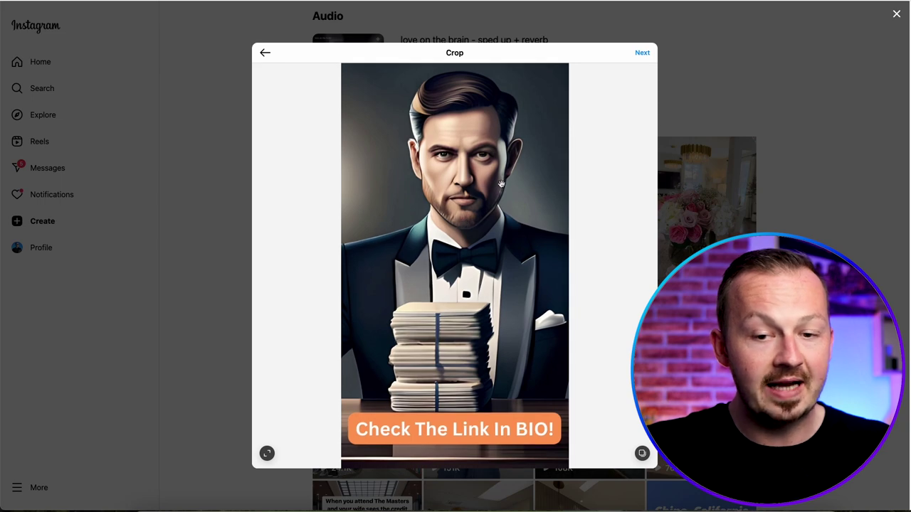
pyautogui.click(646, 55)
# Write the reel caption "Win $500 Gift Card! Link In BIO" followed by a column of lines each holding a single dot.
pyautogui.click(672, 108)
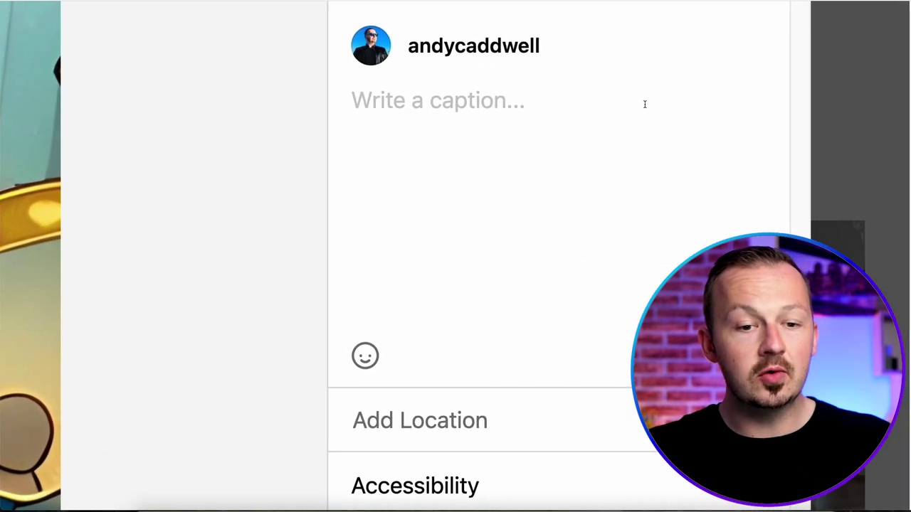
pyautogui.write('Win $500 Gift Card! Link In BIO')
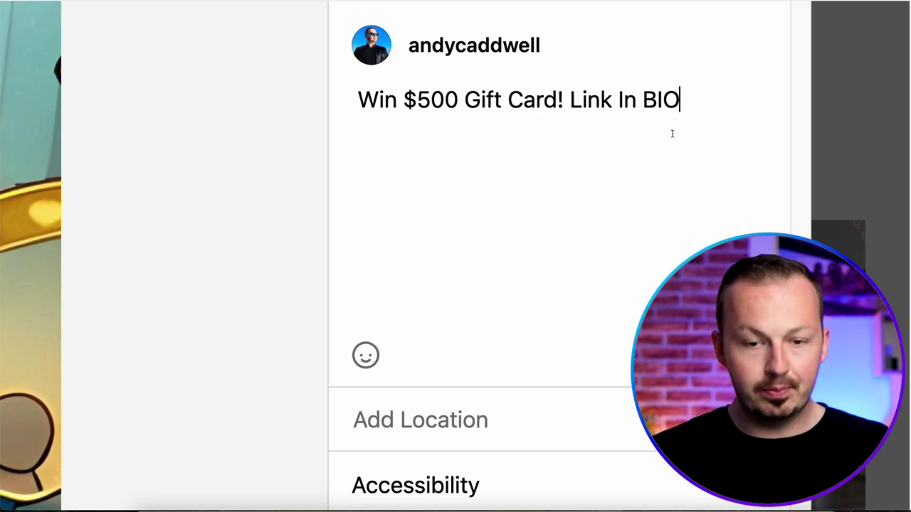
pyautogui.press('Return')
pyautogui.write('.')
pyautogui.press('Return')
pyautogui.write('.')
pyautogui.press('Return')
pyautogui.write('.')
pyautogui.press('Return')
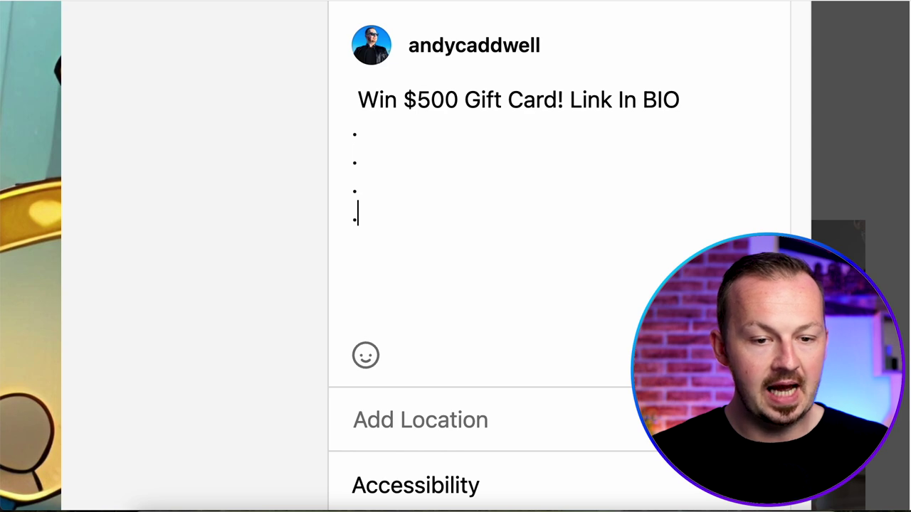
pyautogui.write('. . . . . .')
pyautogui.press('Return')
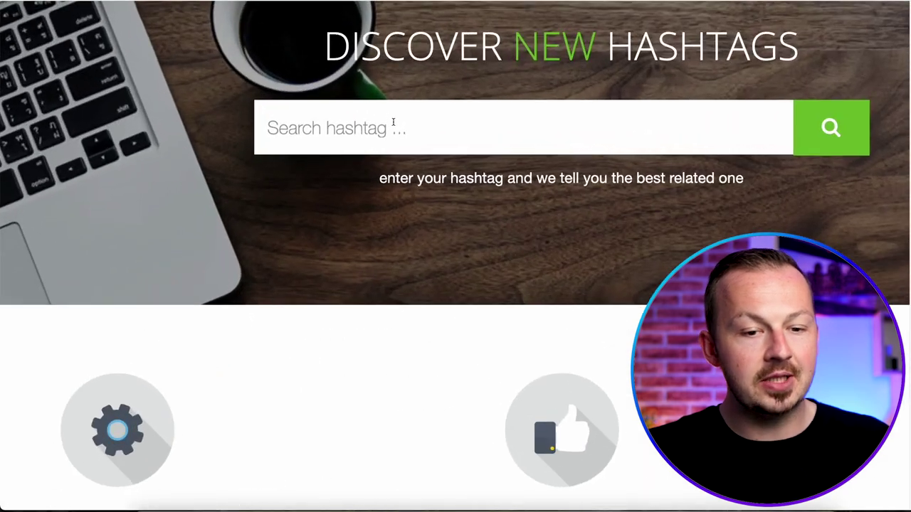
# Search the hashtag discovery site for "ai art" and copy the set of most popular aiart hashtags.
pyautogui.click(373, 118)
pyautogui.write('ai art')
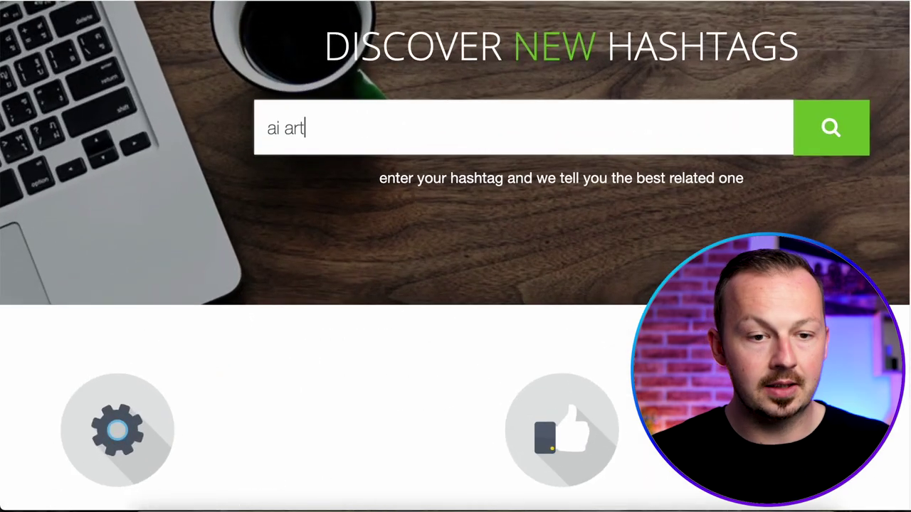
pyautogui.press('Return')
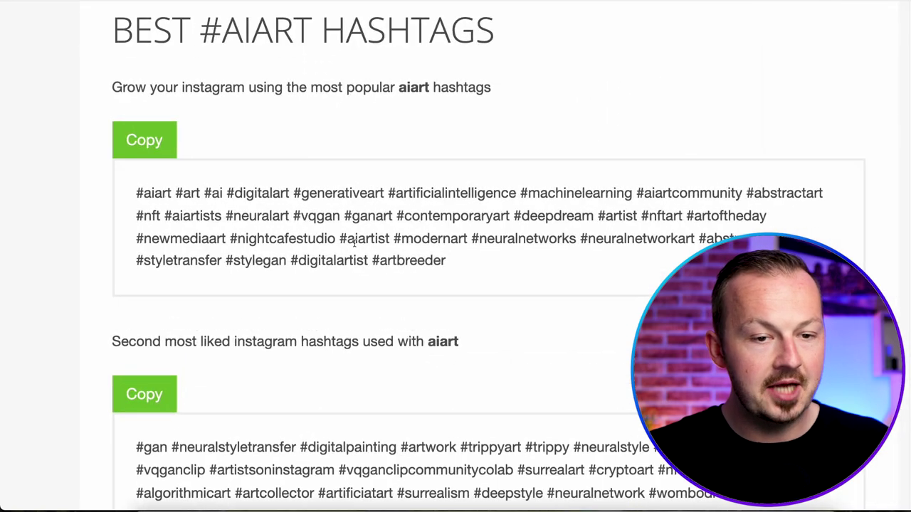
pyautogui.scroll(-15, 395, 243)
pyautogui.scroll(15, 427, 264)
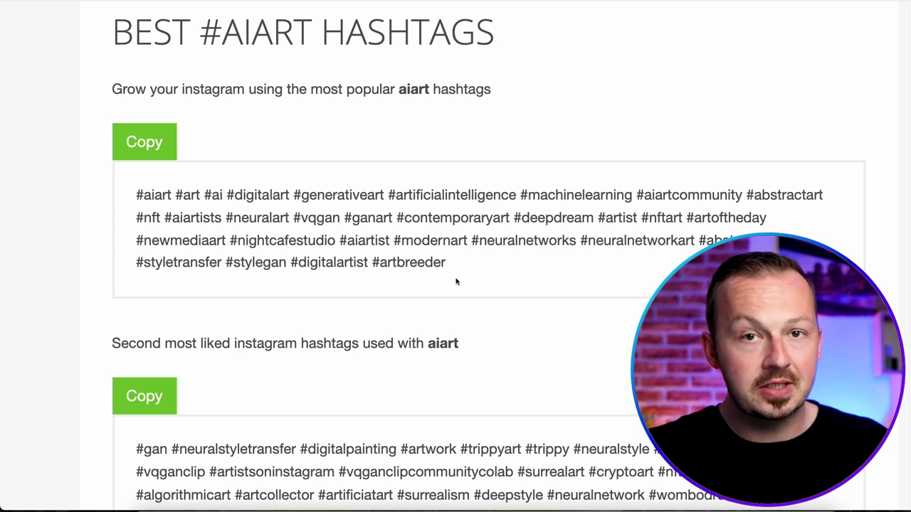
pyautogui.click(153, 143)
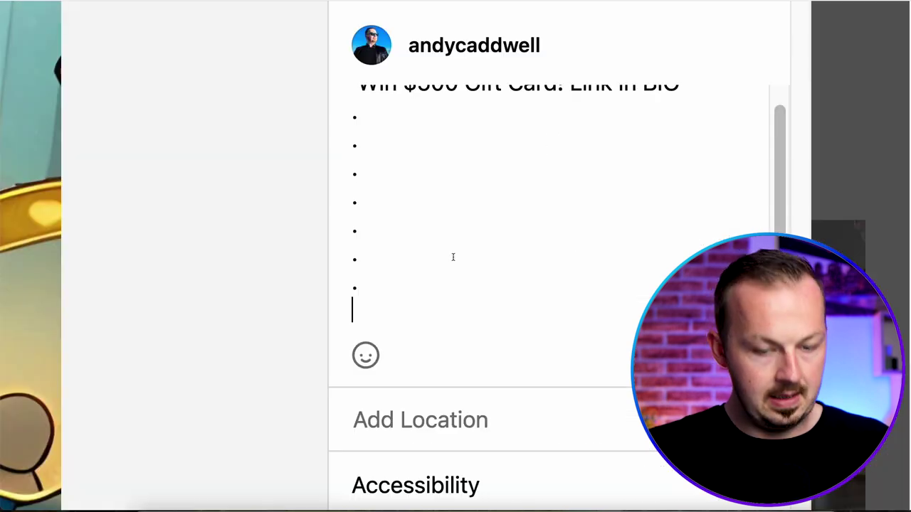
# Insert the copied aiart hashtags below the dots in the reel caption and share the reel.
pyautogui.hotkey('ctrl', 'v')
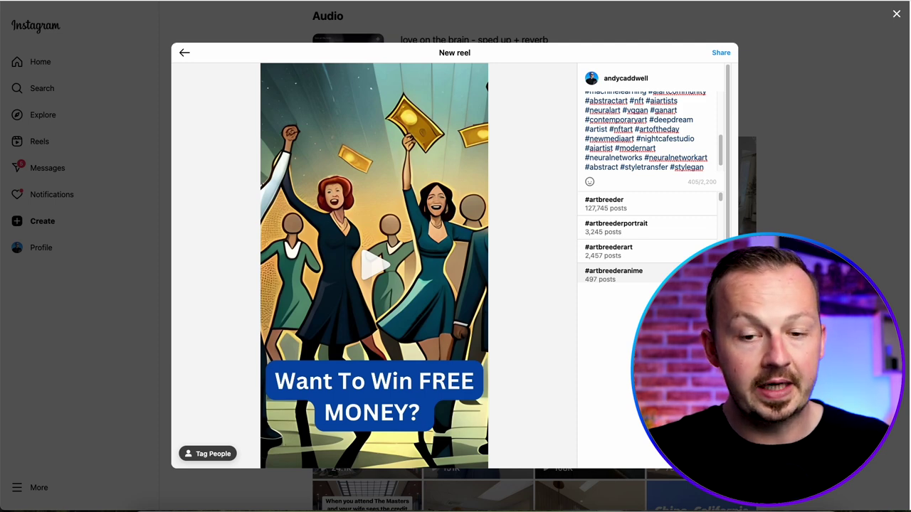
pyautogui.click(723, 54)
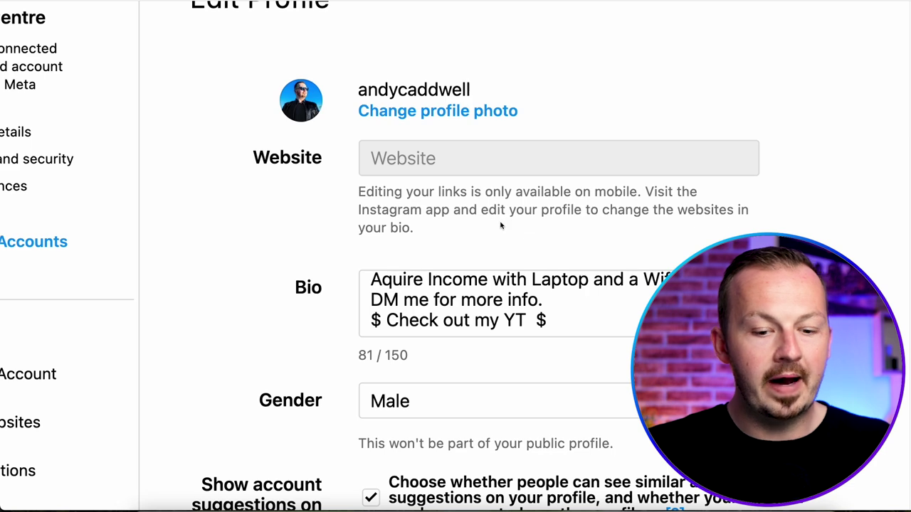
pyautogui.scroll(-1, 501, 226)
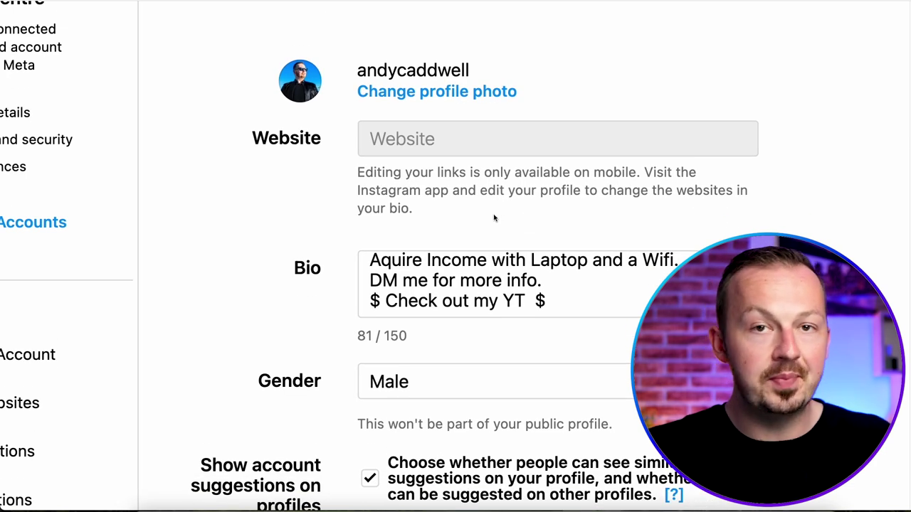
pyautogui.scroll(-1, 481, 200)
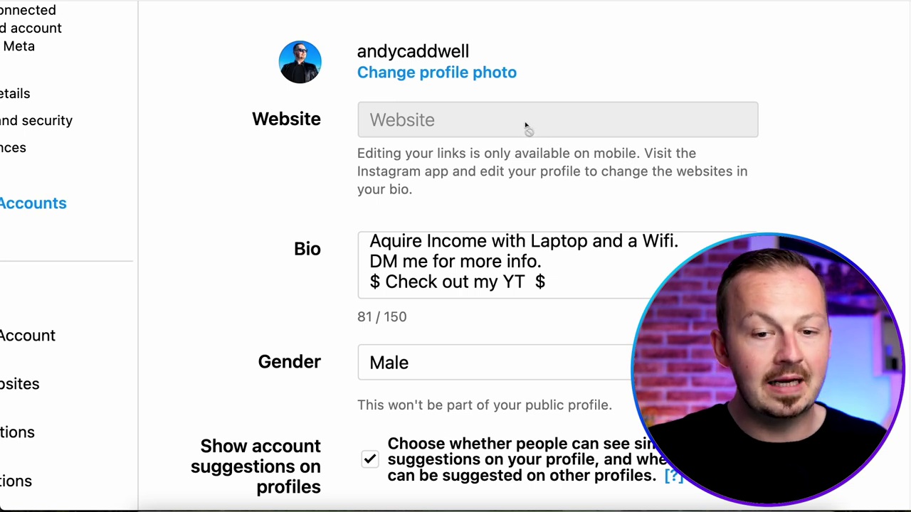
pyautogui.click(658, 283)
pyautogui.press('Return')
pyautogui.press('Return')
pyautogui.press('super+v')
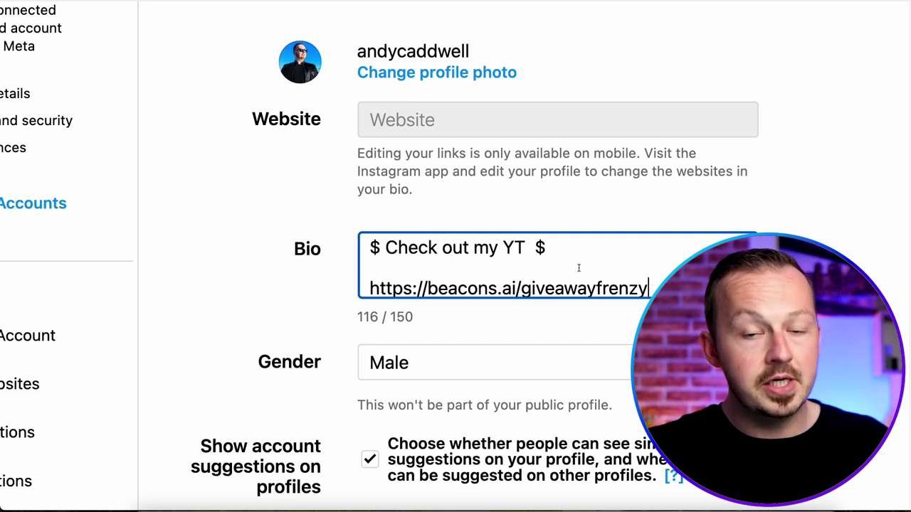
pyautogui.scroll(-1, 580, 263)
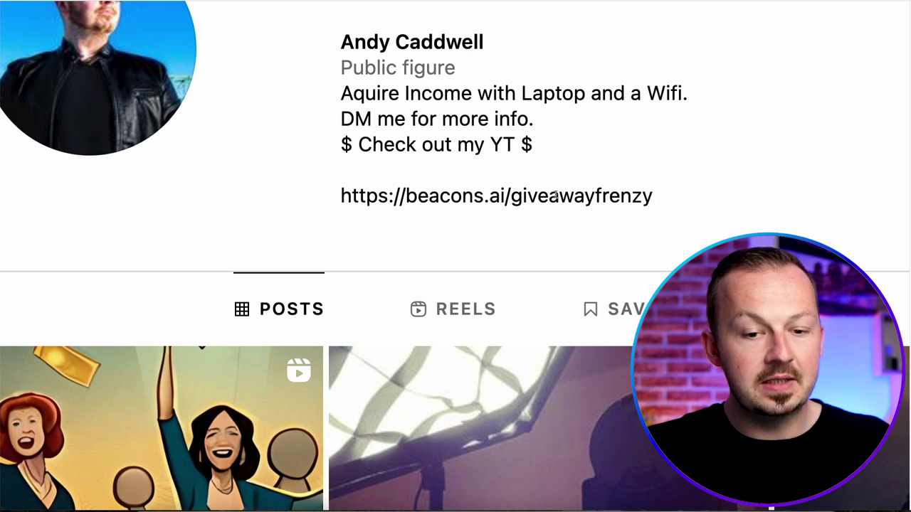
# Check the Beacons link shown in the bio on the Instagram profile page.
pyautogui.tripleClick(452, 199)
pyautogui.click(459, 198)
pyautogui.tripleClick(467, 198)
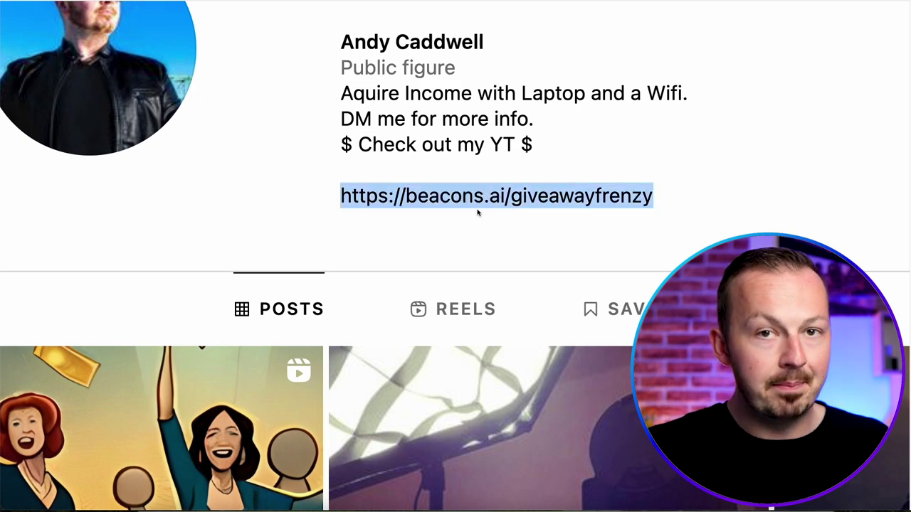
pyautogui.click(538, 212)
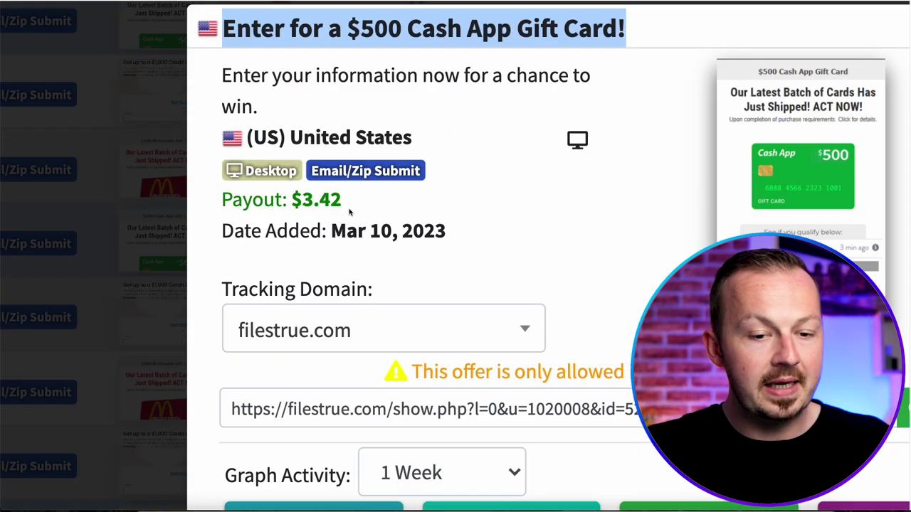
# Review the payout of the $500 Cash App Gift Card offer in its CPAGrip details.
pyautogui.doubleClick(336, 211)
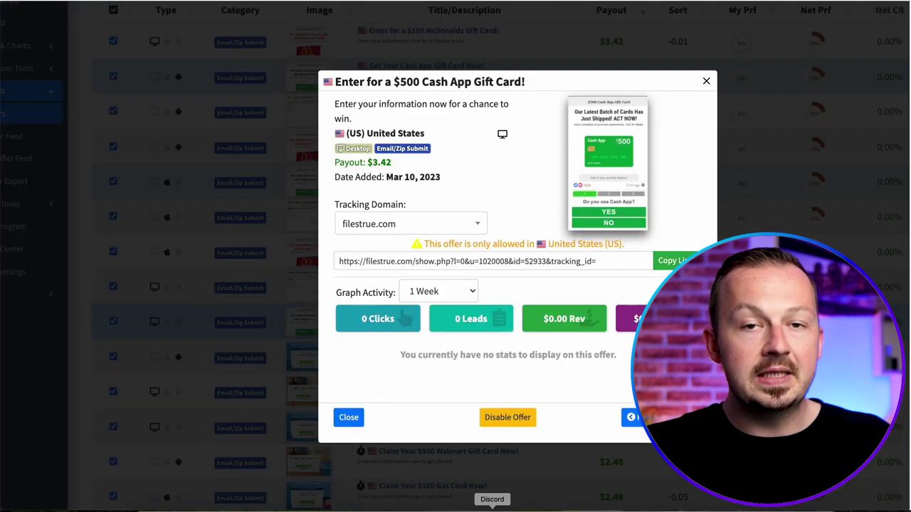
pyautogui.click(491, 508)
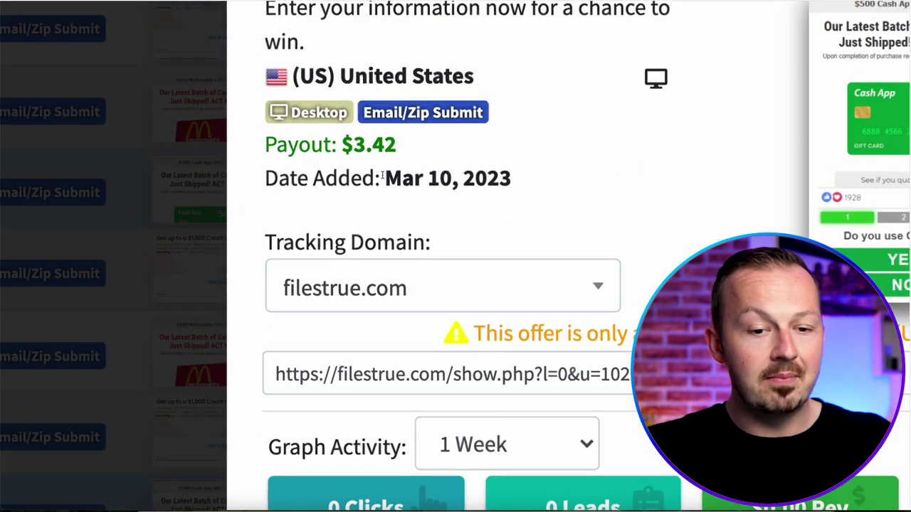
pyautogui.moveTo(405, 169); pyautogui.dragTo(354, 164)
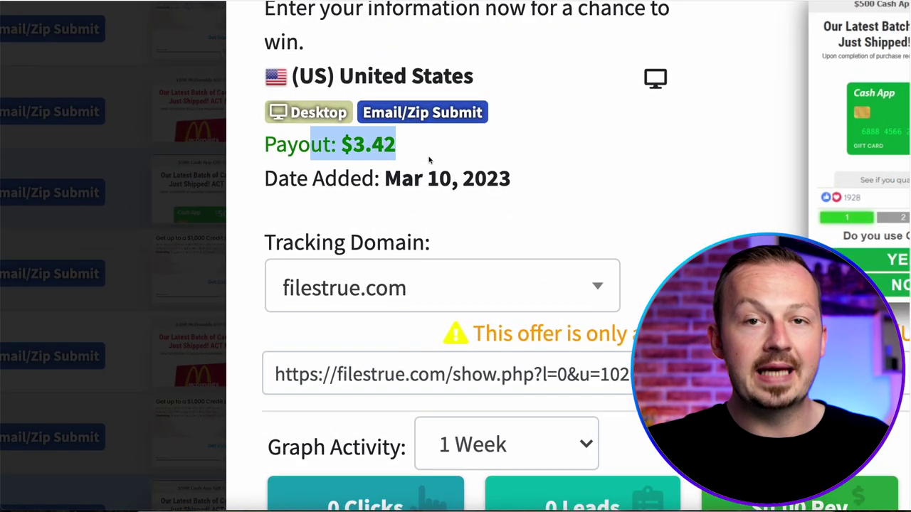
pyautogui.click(563, 205)
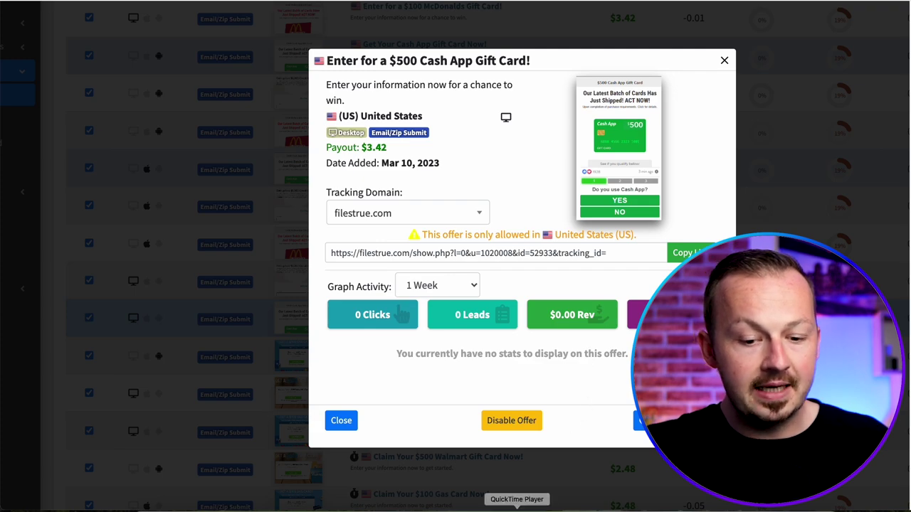
# Look over the AI image channel in Discord and the published reel with its caption on Instagram.
pyautogui.click(487, 508)
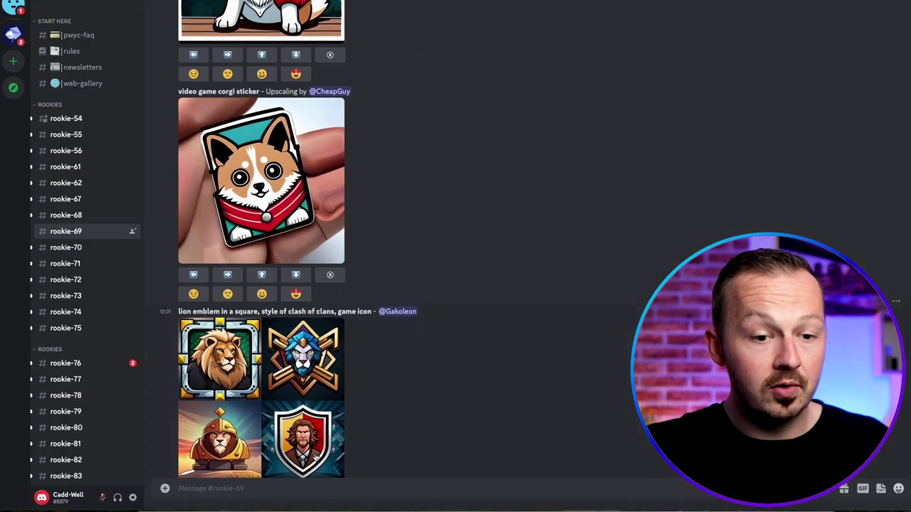
pyautogui.click(180, 508)
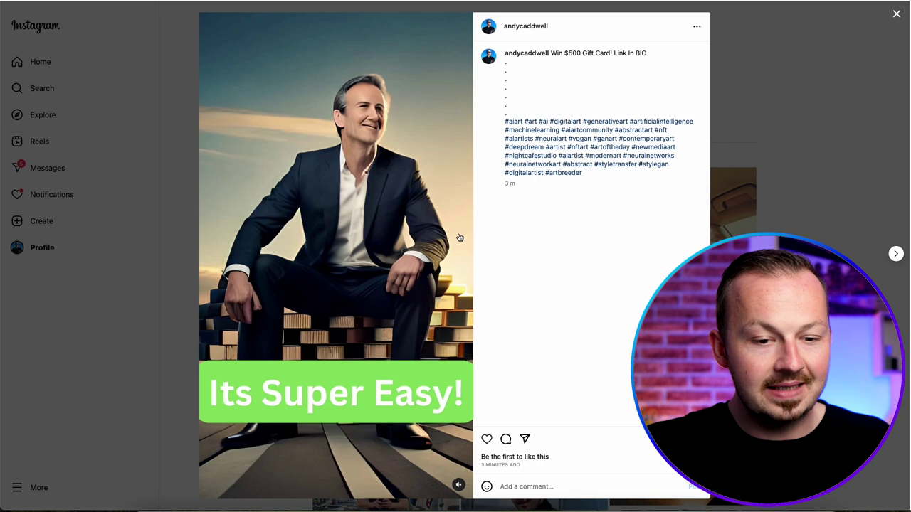